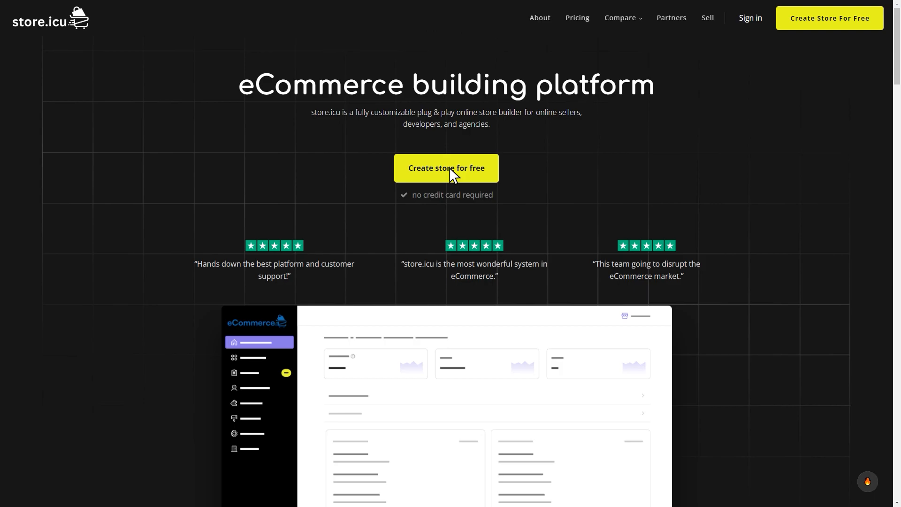
Step: Sign up for a free store.icu account using Google and approve the sign-in
{"action": "left_click", "coordinate": [449, 168]}
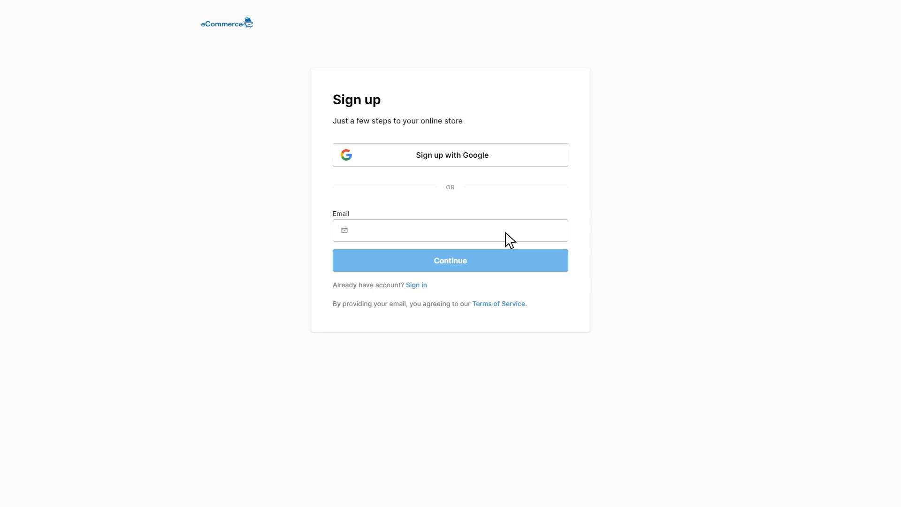
{"action": "left_click", "coordinate": [453, 158]}
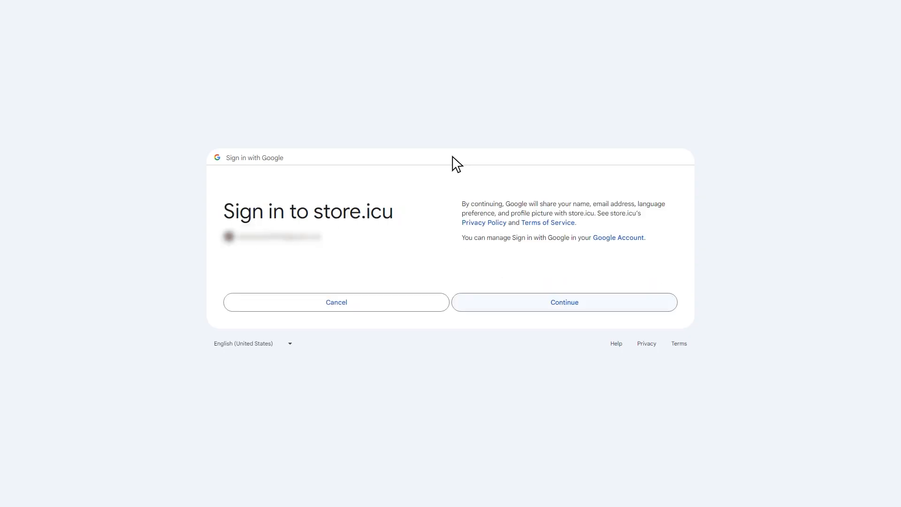
{"action": "left_click", "coordinate": [564, 301]}
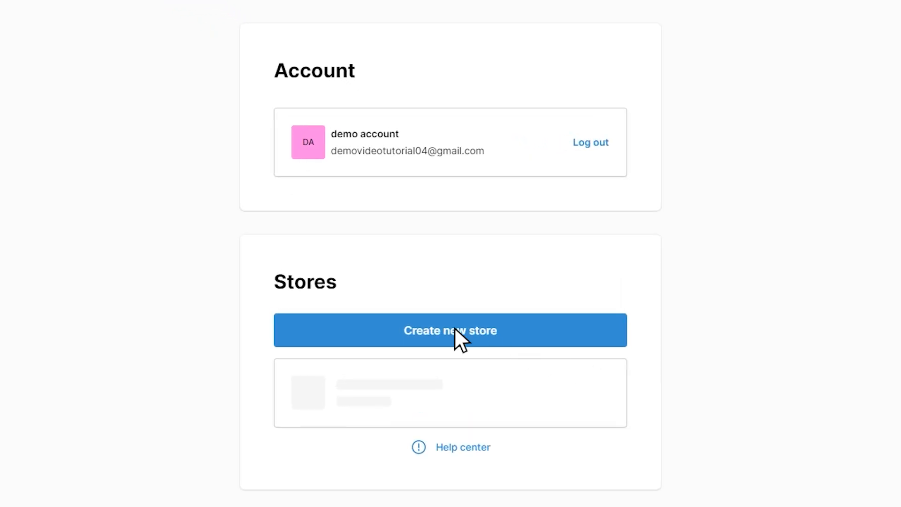
Step: Create a new store named "ourstore" with USD as its currency
{"action": "left_click", "coordinate": [455, 327]}
{"action": "left_click", "coordinate": [563, 176]}
{"action": "type", "text": "ourstore"}
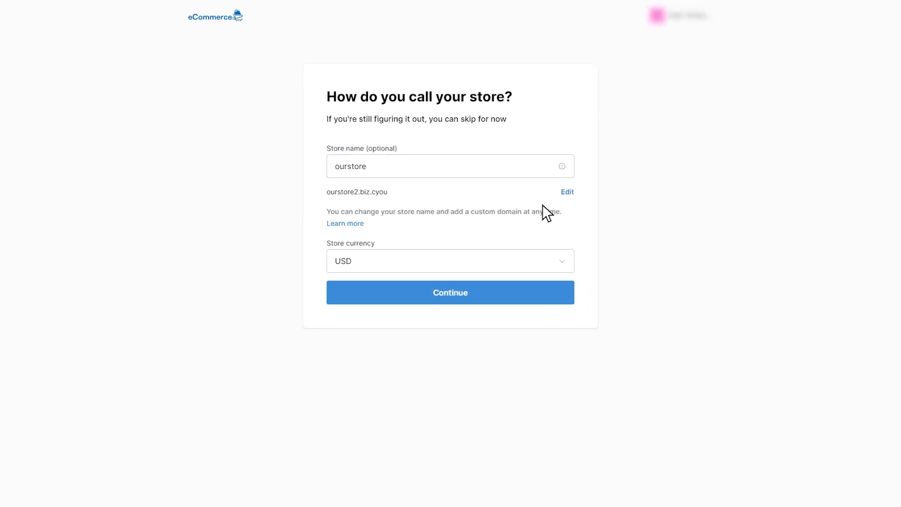
{"action": "left_click", "coordinate": [562, 261]}
{"action": "left_click", "coordinate": [563, 261]}
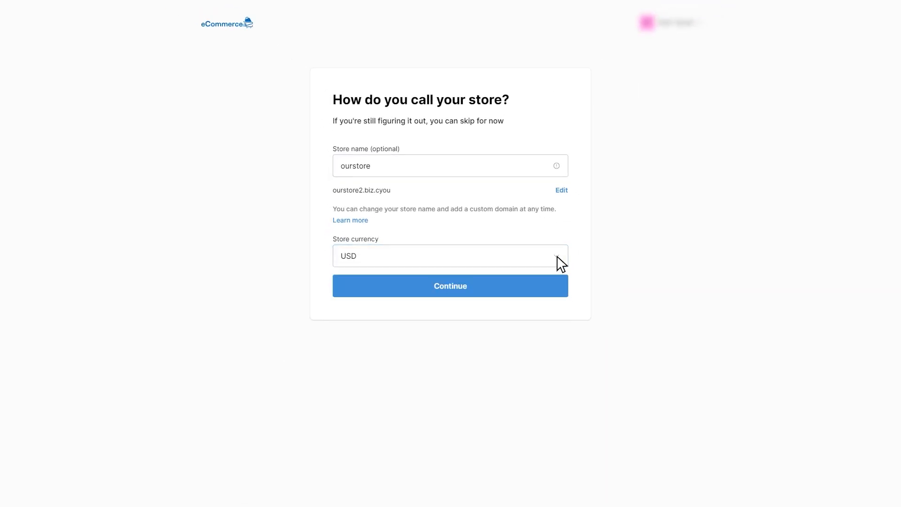
{"action": "left_click", "coordinate": [449, 286]}
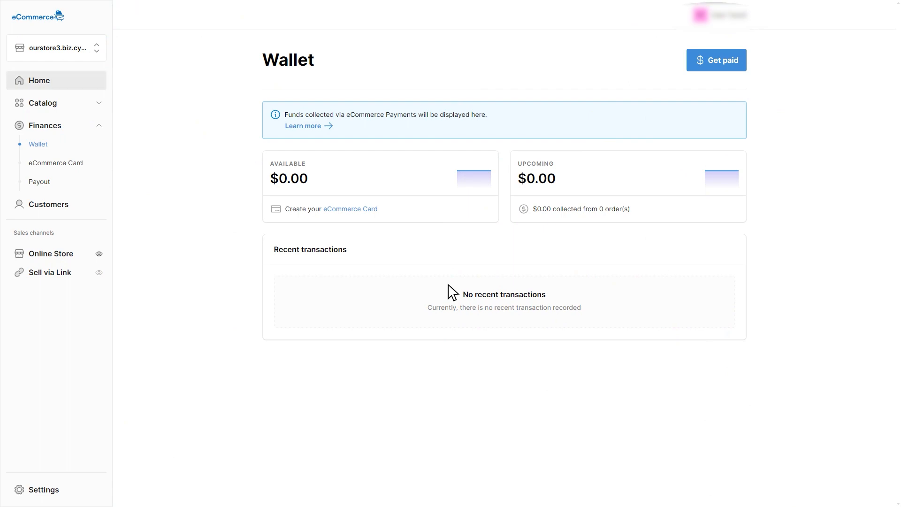
Step: Start a new catalog product titled "Groove in Style: Bluetooth Speaker with Vibrant Color Options!" and paste in its description
{"action": "left_click", "coordinate": [56, 80]}
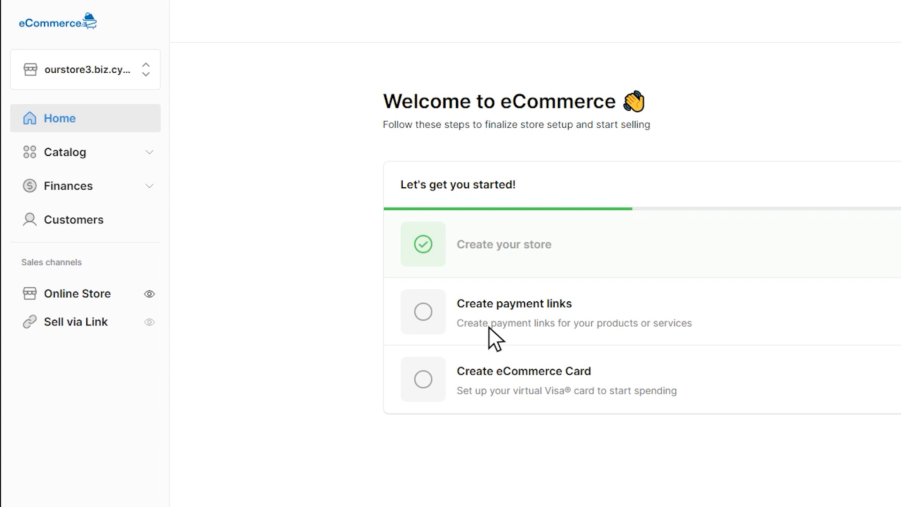
{"action": "left_click", "coordinate": [150, 152]}
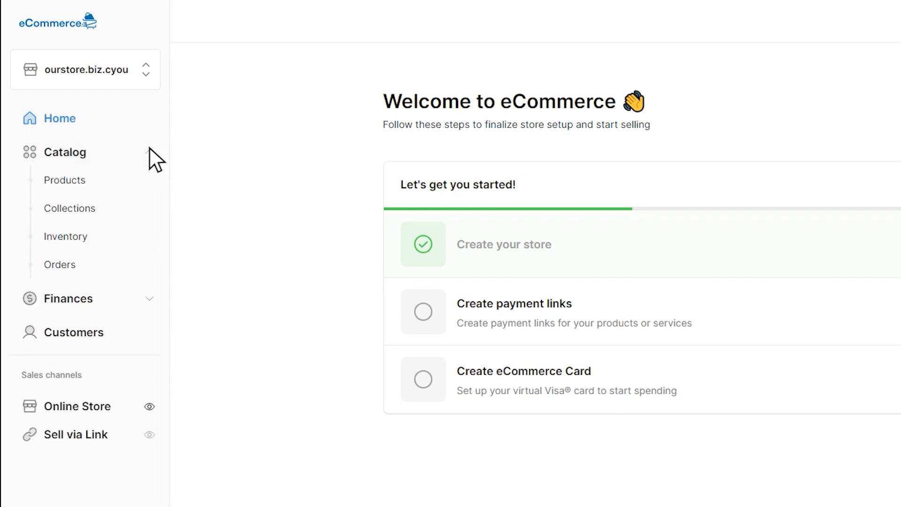
{"action": "left_click", "coordinate": [71, 179]}
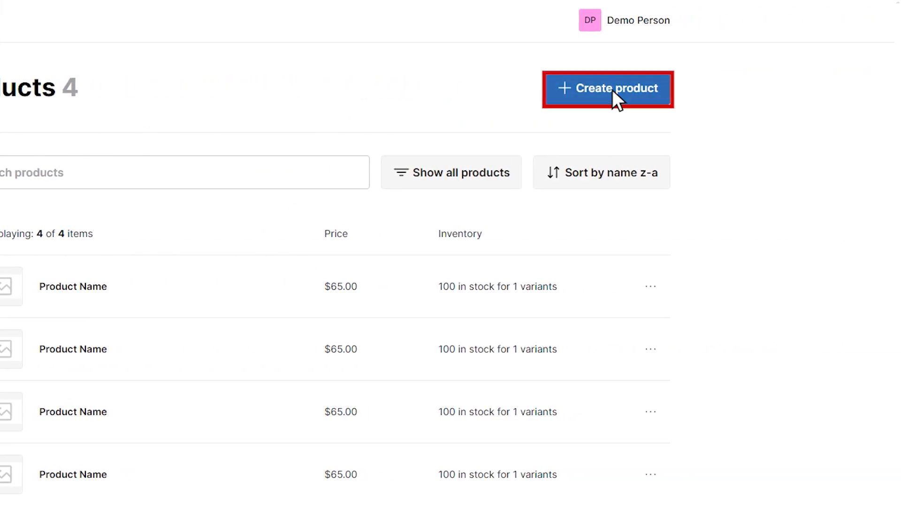
{"action": "left_click", "coordinate": [612, 89]}
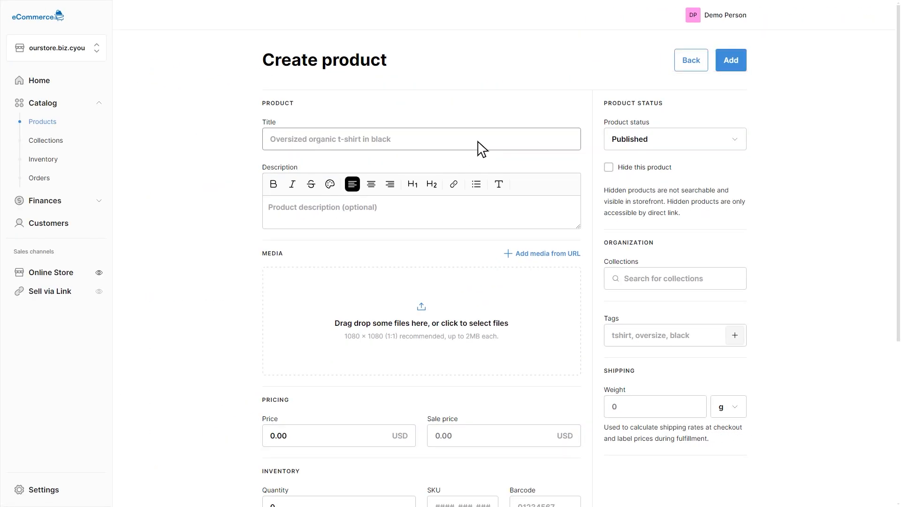
{"action": "left_click", "coordinate": [477, 147]}
{"action": "type", "text": "Groove in Style: Bluetooth Speaker with Vibrant Color Options!"}
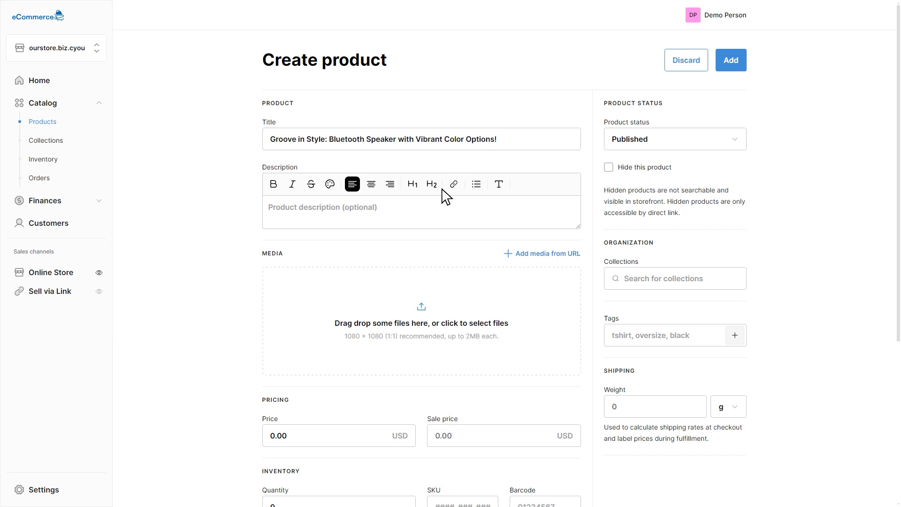
{"action": "left_click", "coordinate": [422, 223]}
{"action": "type", "text": "Bring your music to life with our Bluetooth Speaker, now available in a range of vibrant color variations! Whether you're chilling at home or partying outdoors, enjoy crystal-clear sound and powerful bass wherever you go. With easy Bluetooth connectivity, hands-free calling, and a sleek, portable design, it's the perfect audio companion for any occasion. Choose your favorite color and let the music move you!"}
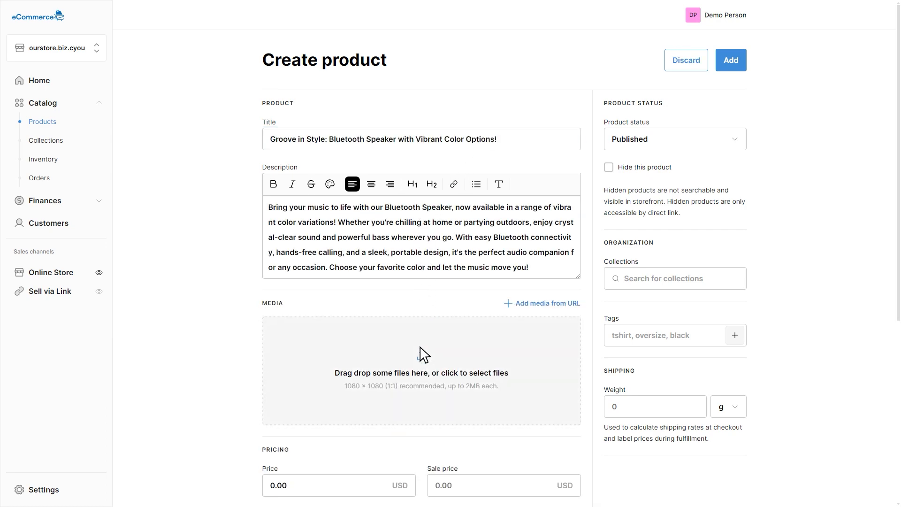
Step: Upload the green, blue and grey speaker images as the product's media
{"action": "left_click", "coordinate": [421, 359]}
{"action": "key", "text": "Return"}
{"action": "scroll", "coordinate": [424, 360], "scroll_direction": "down", "scroll_amount": 3}
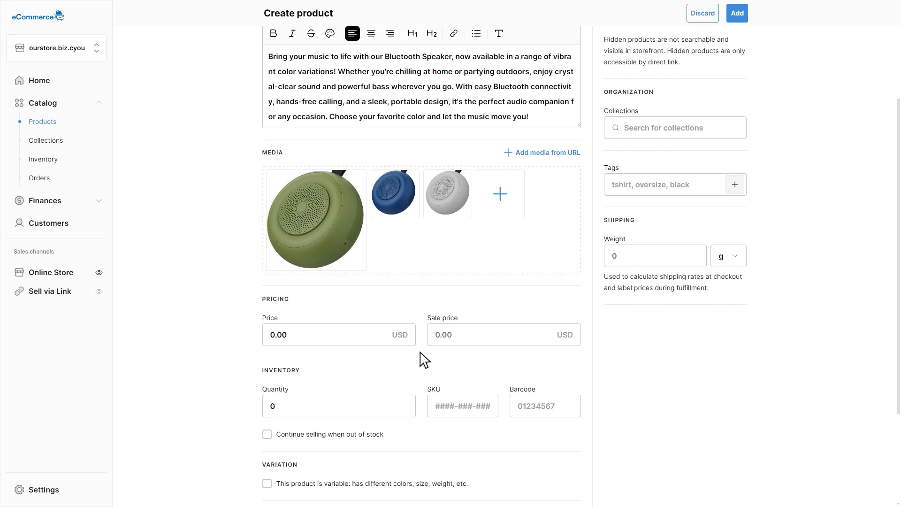
Step: Set the product's price to 300.00 USD and its sale price to 290.00 USD
{"action": "scroll", "coordinate": [421, 352], "scroll_direction": "down", "scroll_amount": 2}
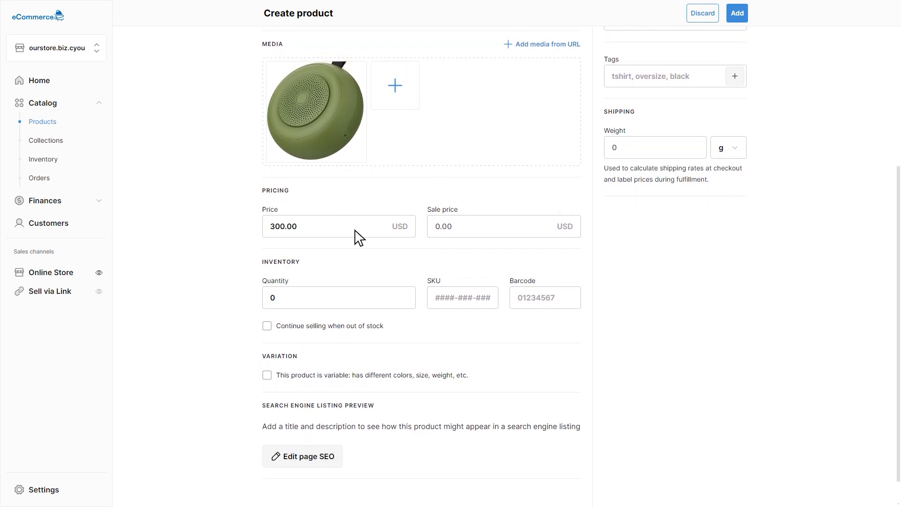
{"action": "left_click", "coordinate": [483, 230]}
{"action": "type", "text": "290.00"}
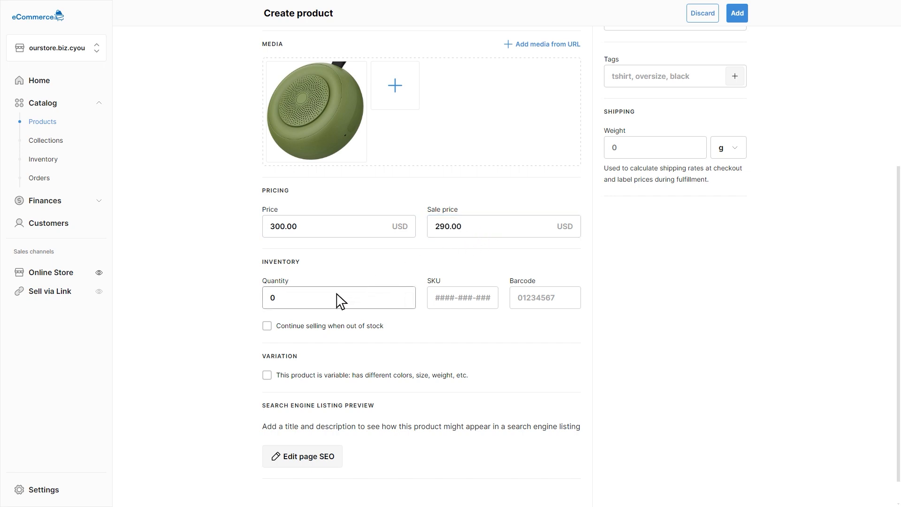
Step: Set the inventory to quantity 10 with SKU 1234 and allow selling to continue when out of stock
{"action": "left_click", "coordinate": [318, 302]}
{"action": "type", "text": "10"}
{"action": "key", "text": "Tab"}
{"action": "type", "text": "1234"}
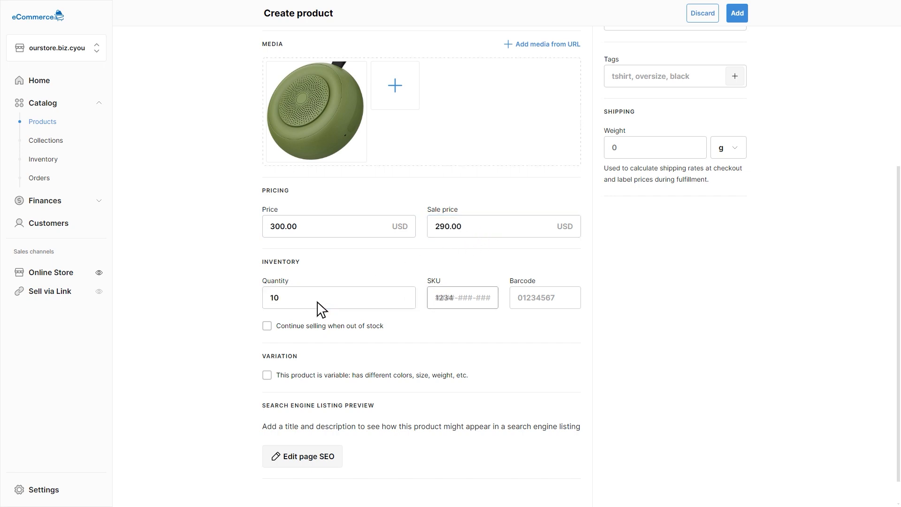
{"action": "left_click", "coordinate": [269, 327]}
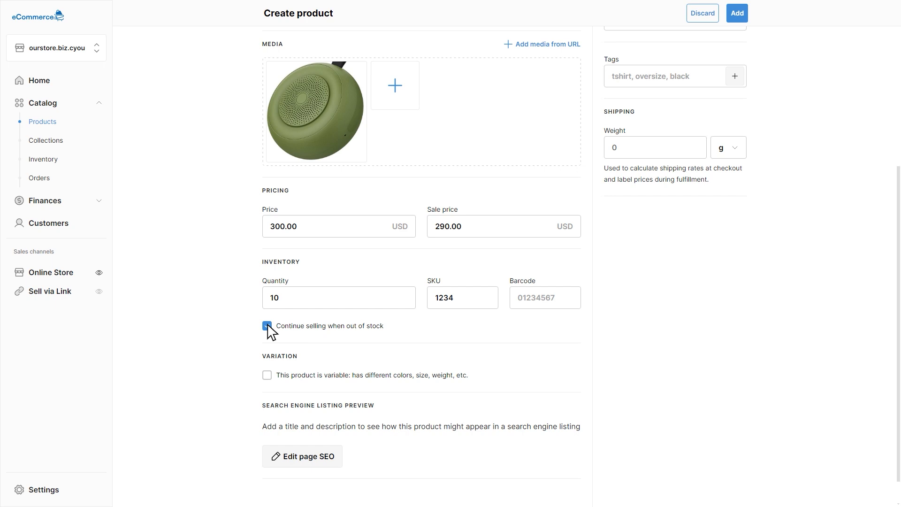
Step: Open the product's page SEO settings and review the search listing's title, description and URL handle
{"action": "scroll", "coordinate": [270, 336], "scroll_direction": "down", "scroll_amount": 2}
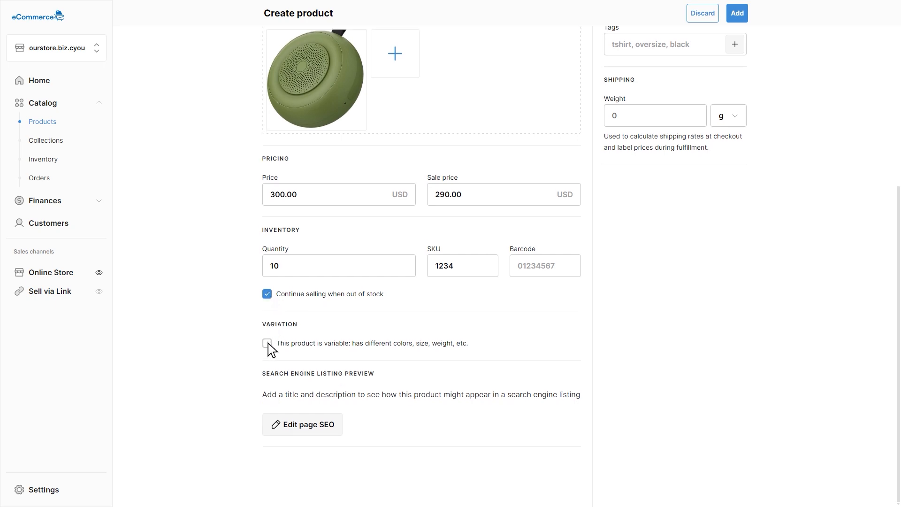
{"action": "left_click", "coordinate": [268, 344]}
{"action": "left_click", "coordinate": [305, 425]}
{"action": "scroll", "coordinate": [305, 429], "scroll_direction": "down", "scroll_amount": 5}
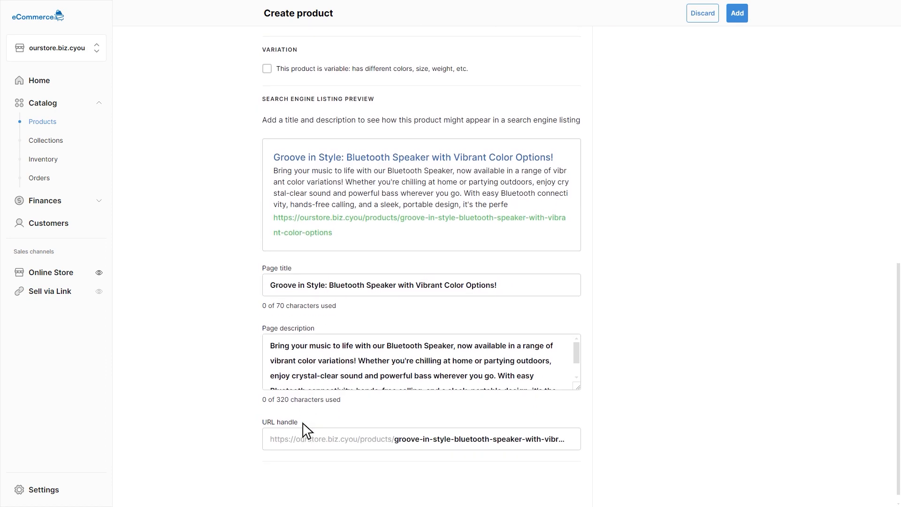
{"action": "scroll", "coordinate": [304, 425], "scroll_direction": "up", "scroll_amount": 10}
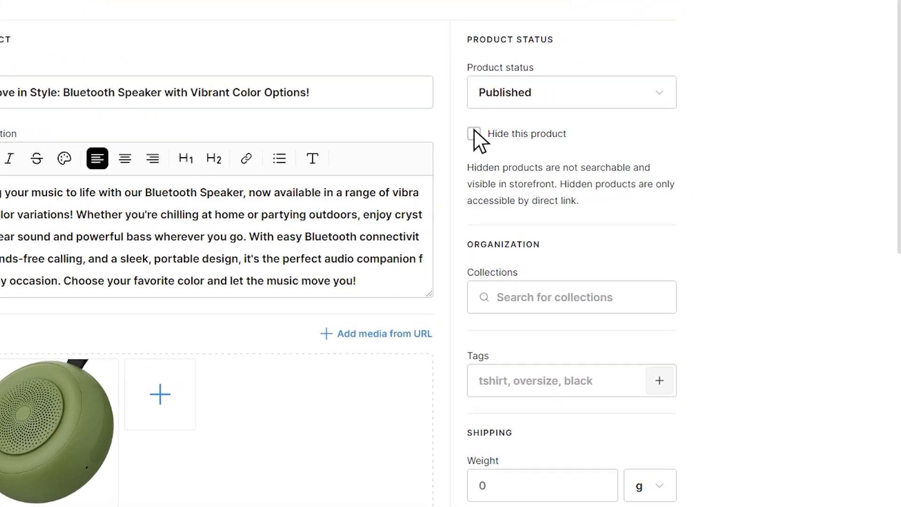
Step: Assign the product to the Best Sellers collection and tag it "bluetooth" and "wireless"
{"action": "left_click", "coordinate": [474, 134]}
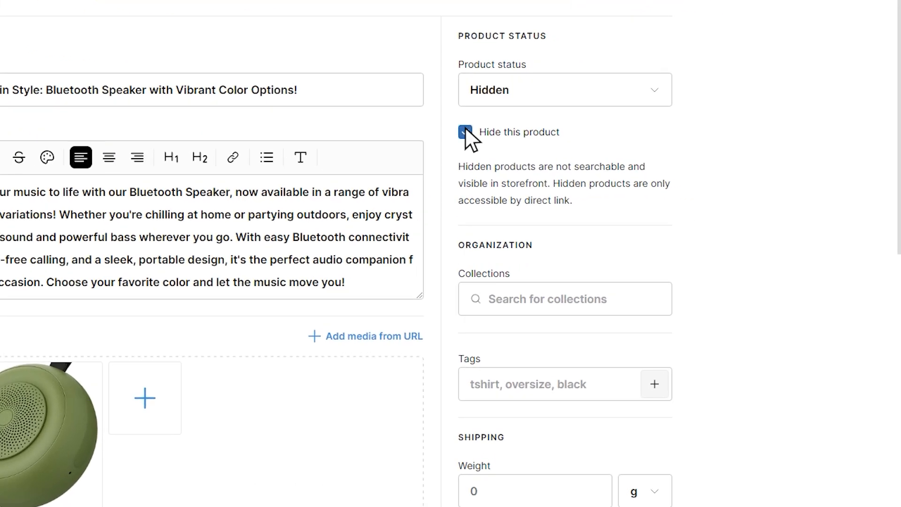
{"action": "left_click", "coordinate": [465, 131]}
{"action": "left_click", "coordinate": [600, 311]}
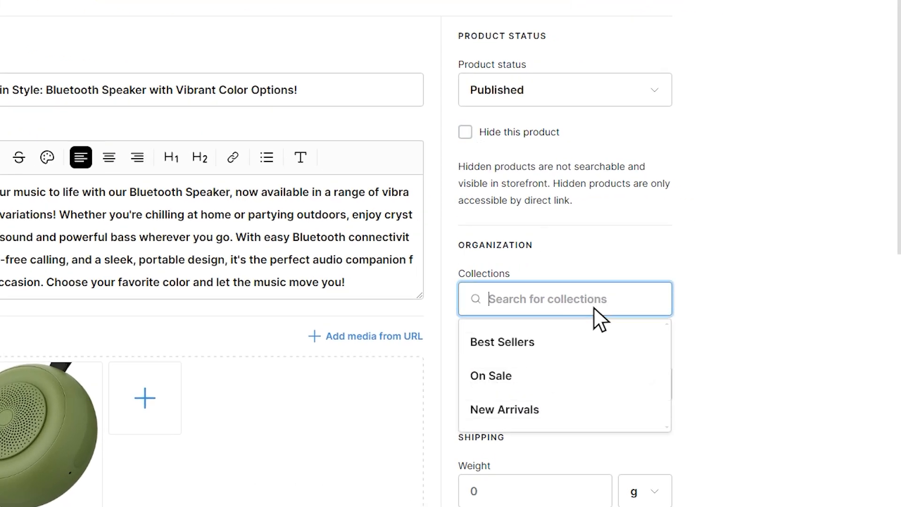
{"action": "left_click", "coordinate": [503, 343]}
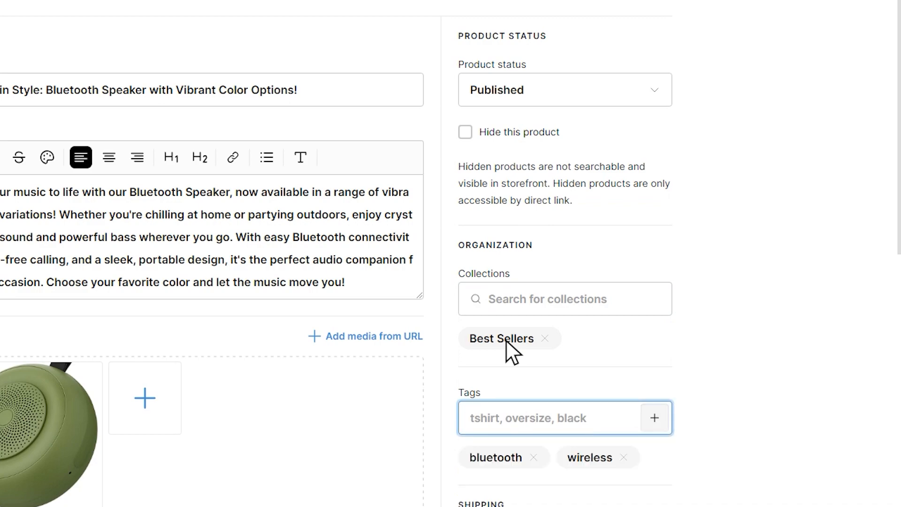
Step: Set the product's shipping weight to 25 g and add the product to the store
{"action": "scroll", "coordinate": [510, 350], "scroll_direction": "down", "scroll_amount": 5}
{"action": "left_click", "coordinate": [509, 350]}
{"action": "type", "text": "25"}
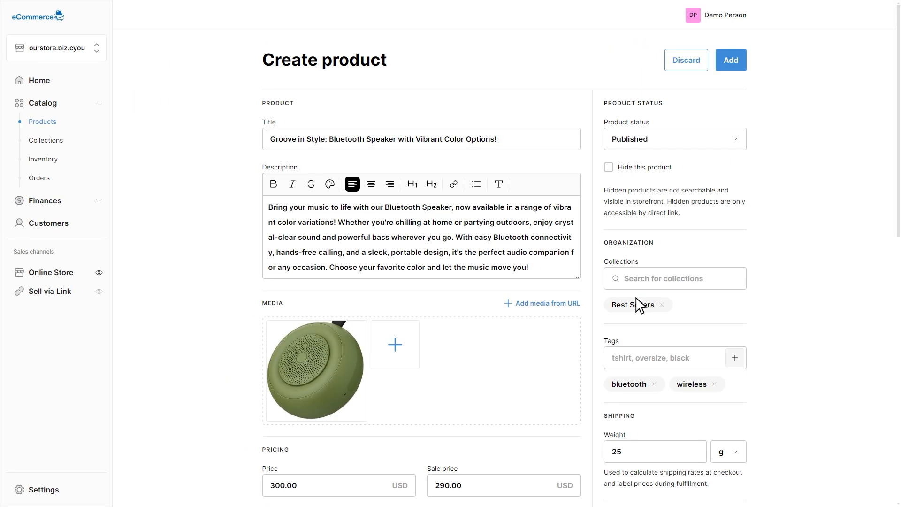
{"action": "left_click", "coordinate": [733, 58]}
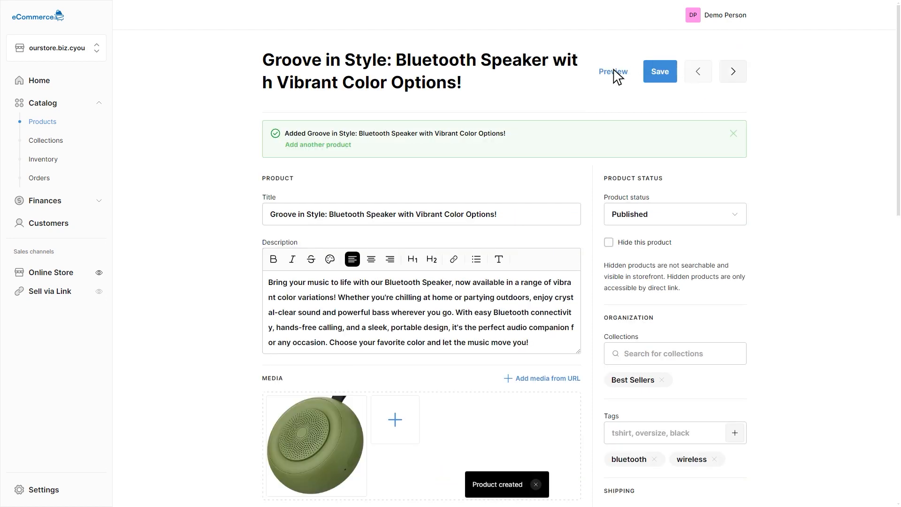
Step: Preview the new speaker's storefront page and look through it down to the footer
{"action": "left_click", "coordinate": [613, 71]}
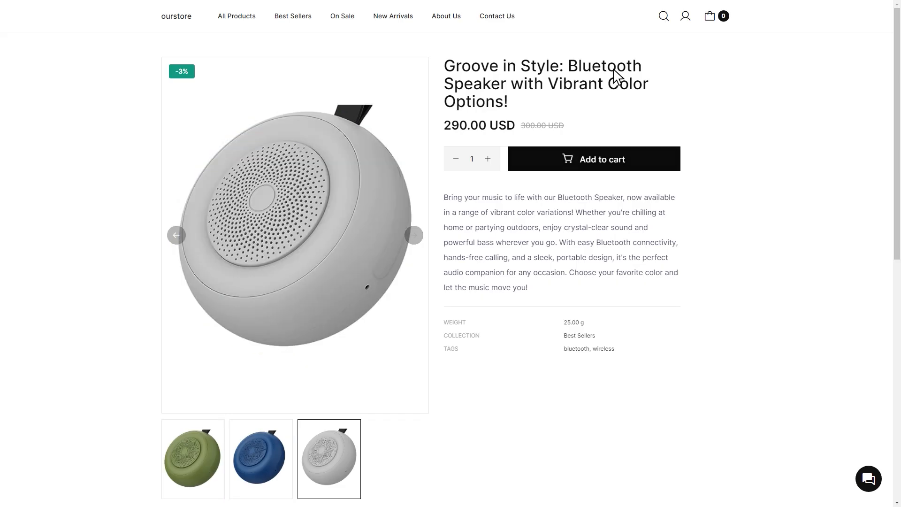
{"action": "scroll", "coordinate": [615, 75], "scroll_direction": "down", "scroll_amount": 10}
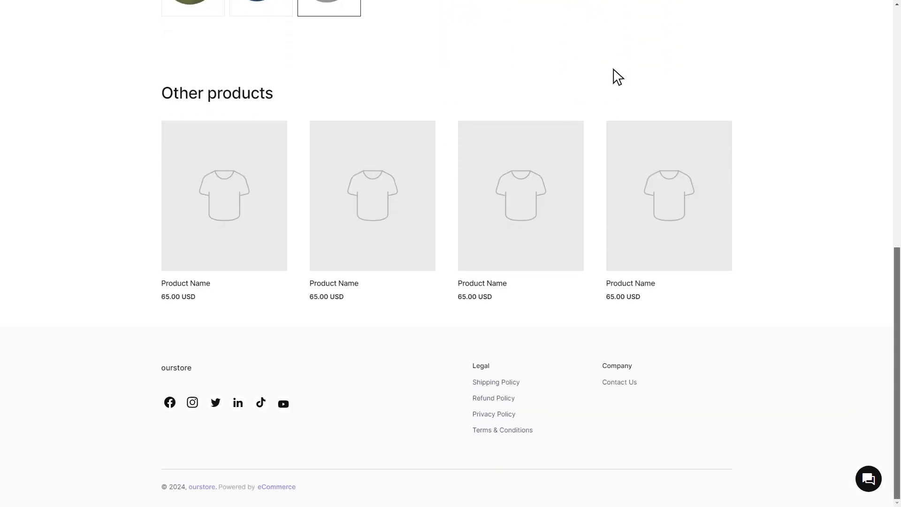
{"action": "scroll", "coordinate": [615, 75], "scroll_direction": "up", "scroll_amount": 10}
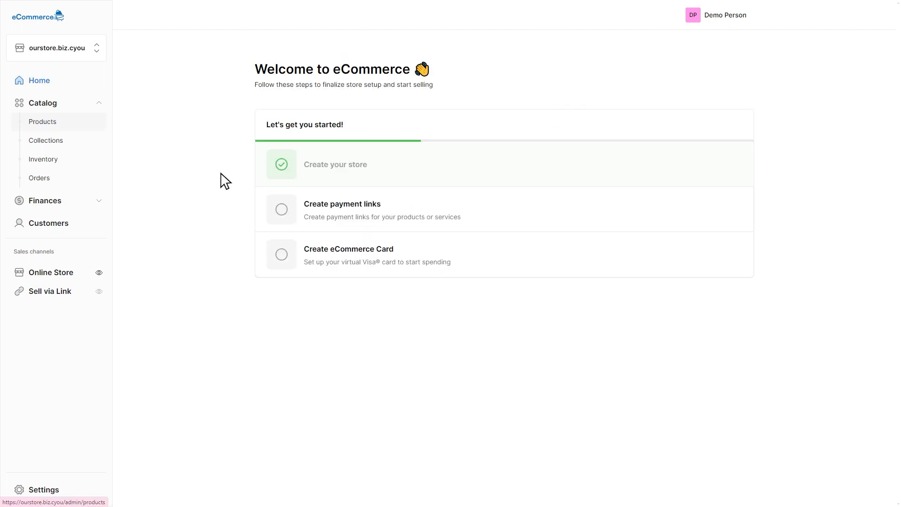
Step: Review the store's collections, the actions available for New Arrivals, the inventory list and the orders page
{"action": "left_click", "coordinate": [46, 141]}
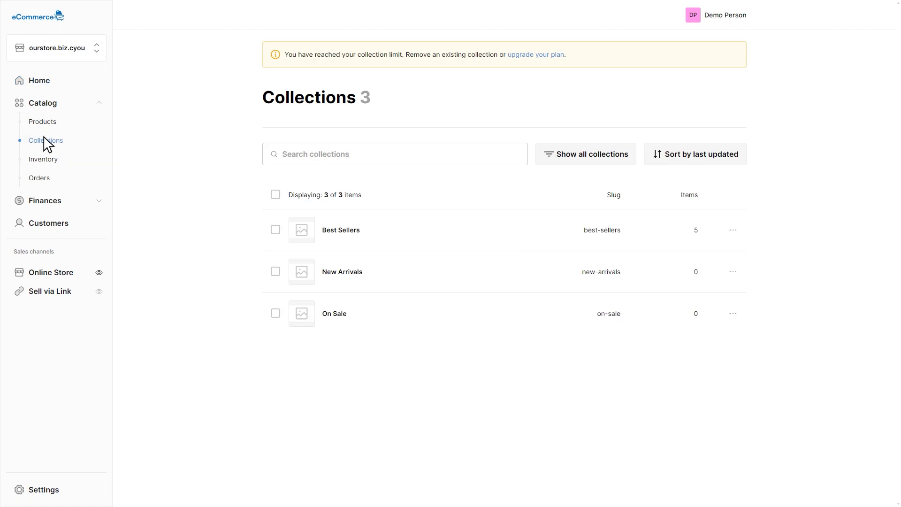
{"action": "left_click", "coordinate": [732, 272]}
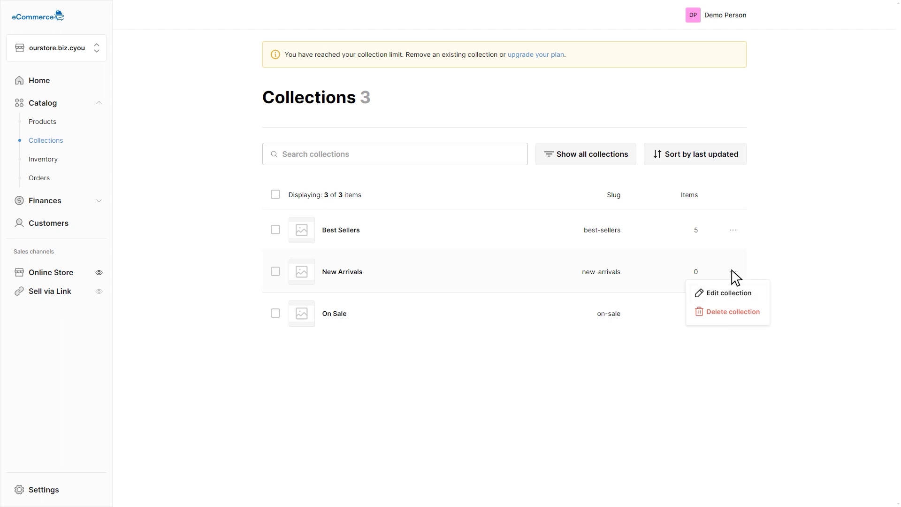
{"action": "left_click", "coordinate": [40, 160]}
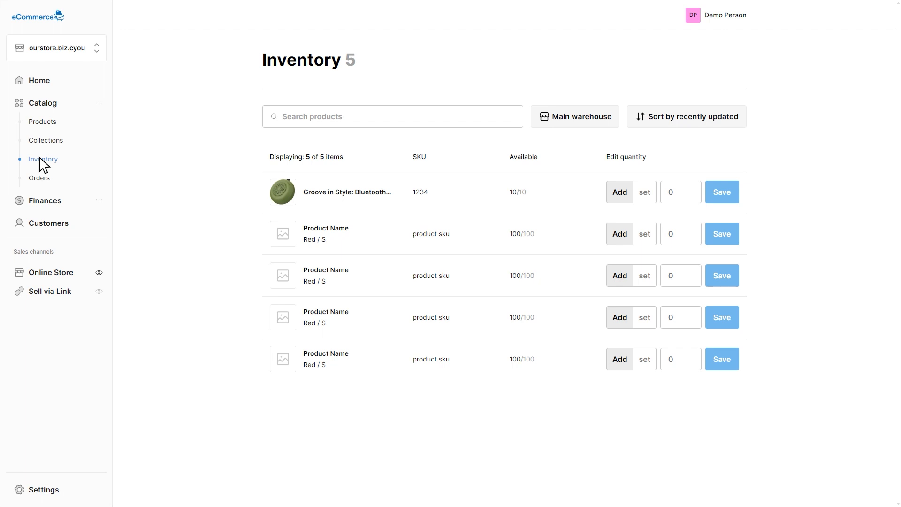
{"action": "left_click", "coordinate": [40, 178]}
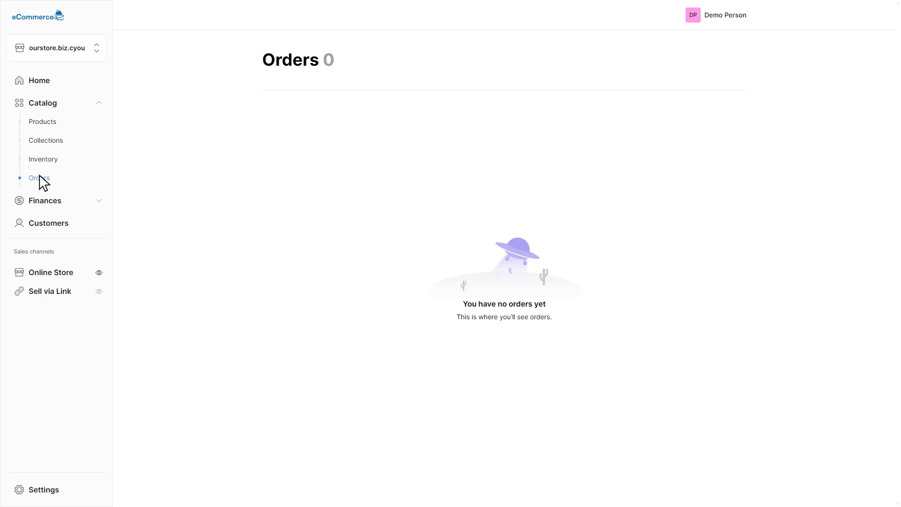
Step: Look through the store's finance pages: Wallet, eCommerce Card and Payout
{"action": "left_click", "coordinate": [40, 200]}
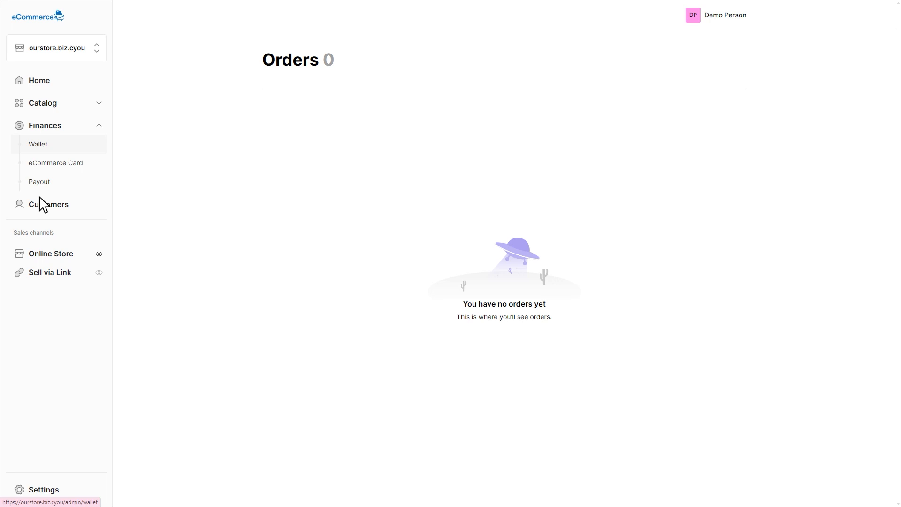
{"action": "left_click", "coordinate": [41, 146]}
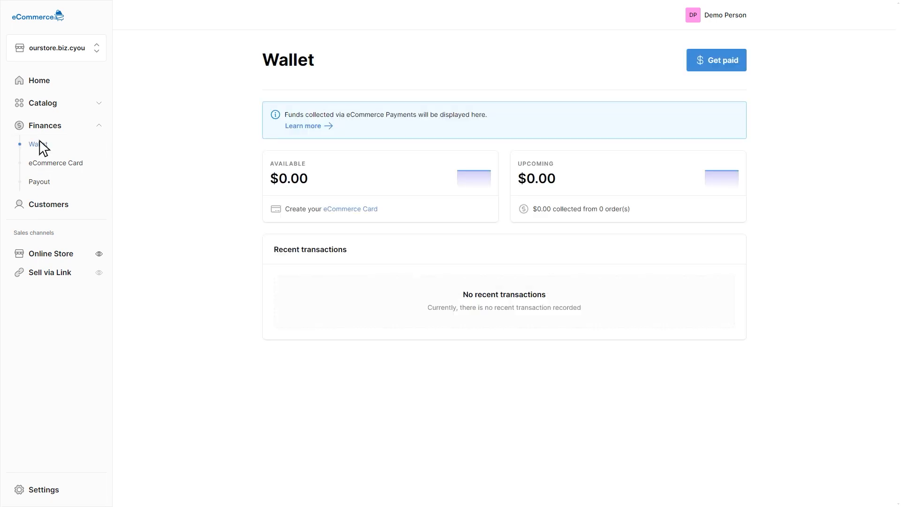
{"action": "left_click", "coordinate": [40, 162]}
{"action": "left_click", "coordinate": [40, 182]}
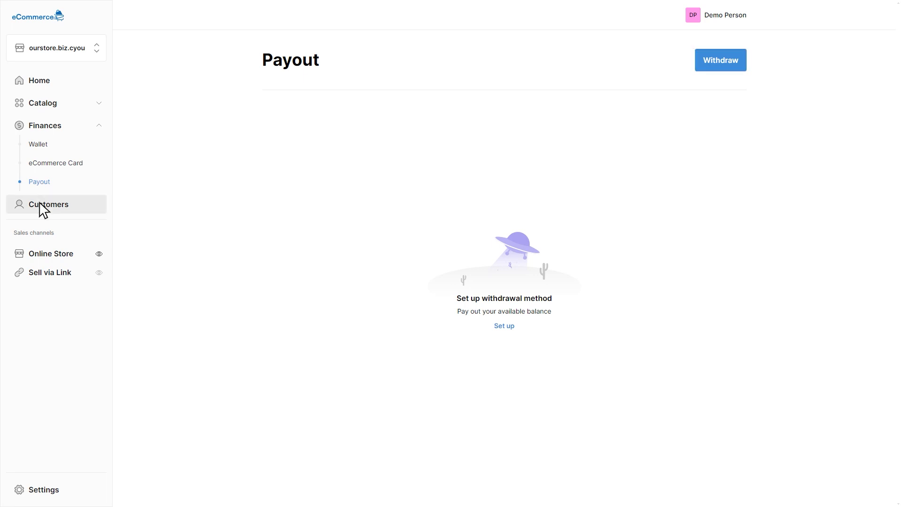
Step: Look at the Customers section, the online store's theme list and the actions available for the Falcon theme
{"action": "left_click", "coordinate": [39, 201]}
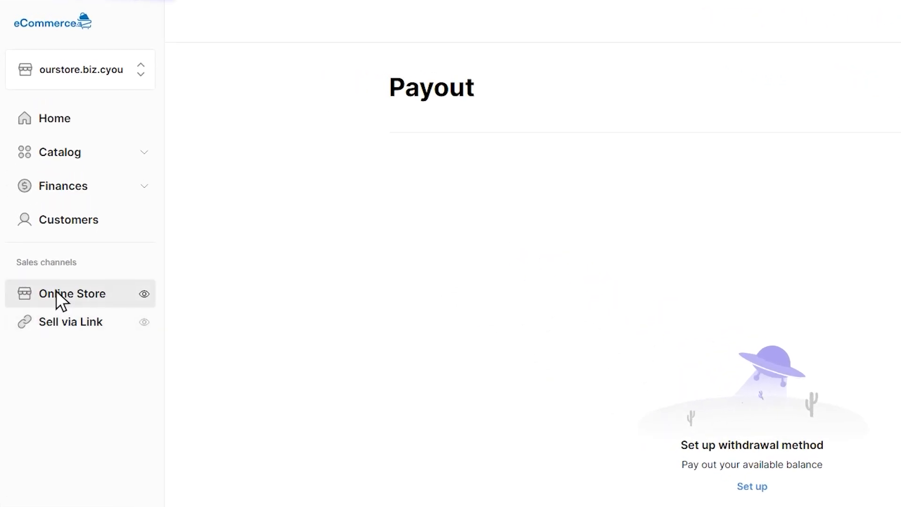
{"action": "left_click", "coordinate": [55, 289]}
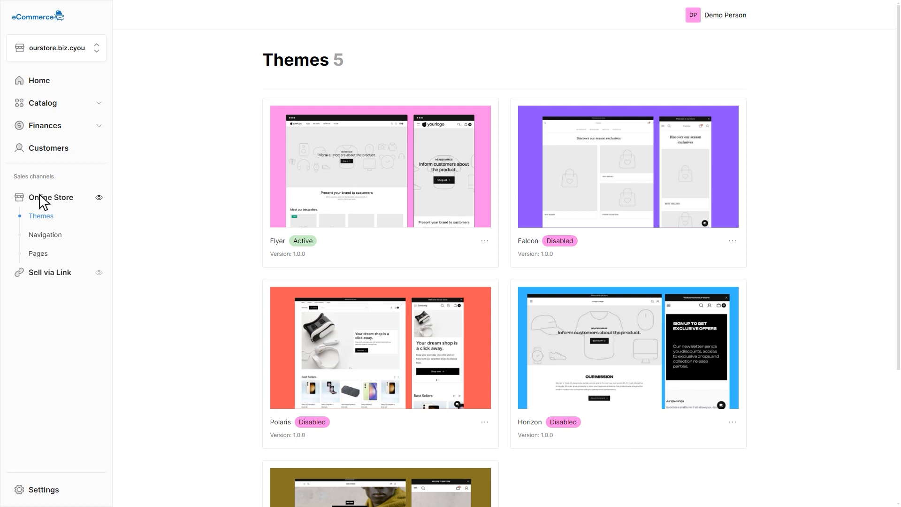
{"action": "left_click", "coordinate": [733, 241]}
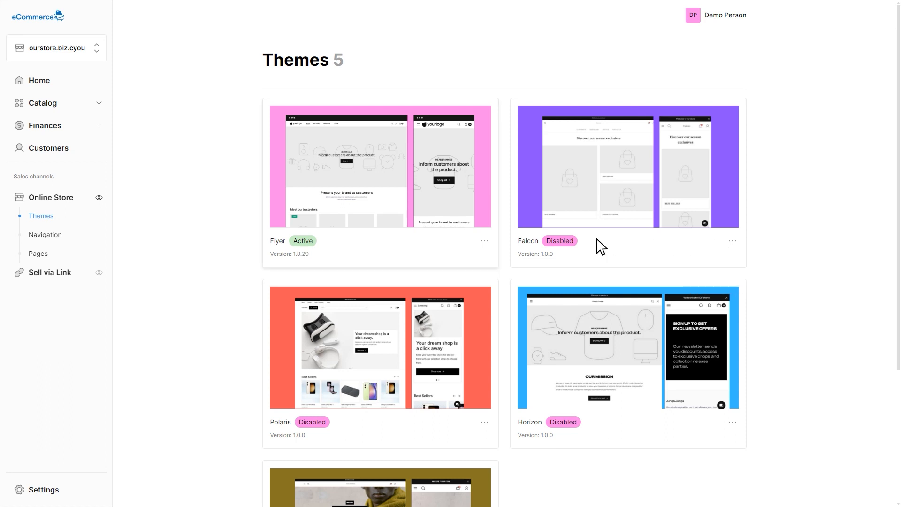
Step: Open the active Flyer theme for editing and look through the home page's Logo size and Banner Title options
{"action": "left_click", "coordinate": [484, 242]}
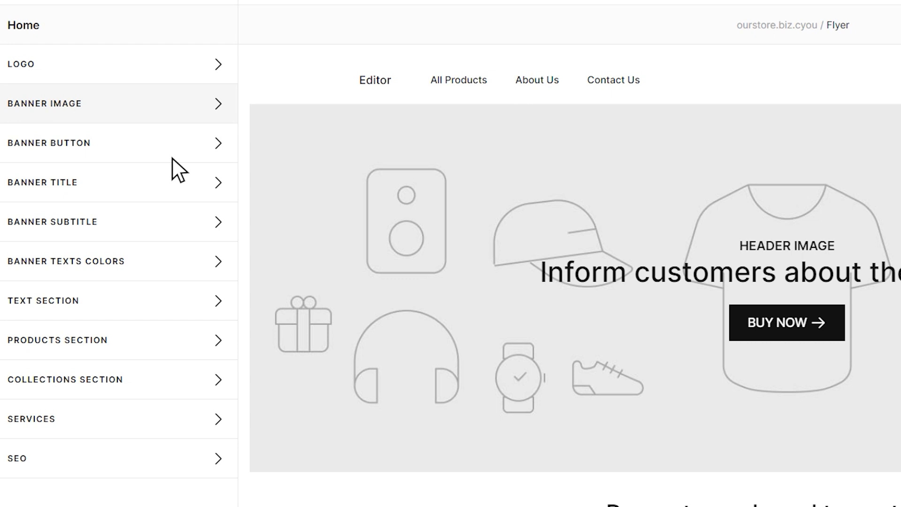
{"action": "left_click", "coordinate": [138, 65]}
{"action": "key", "text": "Tab"}
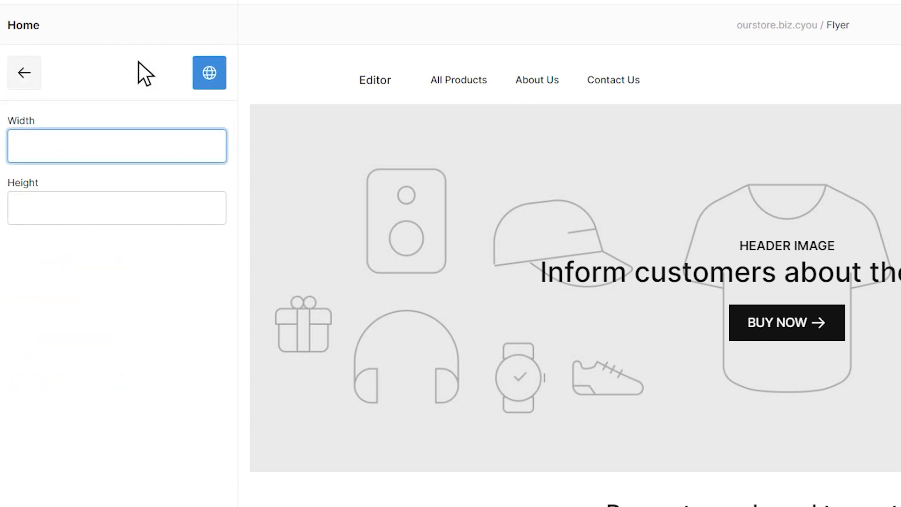
{"action": "key", "text": "Tab"}
{"action": "left_click", "coordinate": [24, 73]}
{"action": "left_click", "coordinate": [117, 182]}
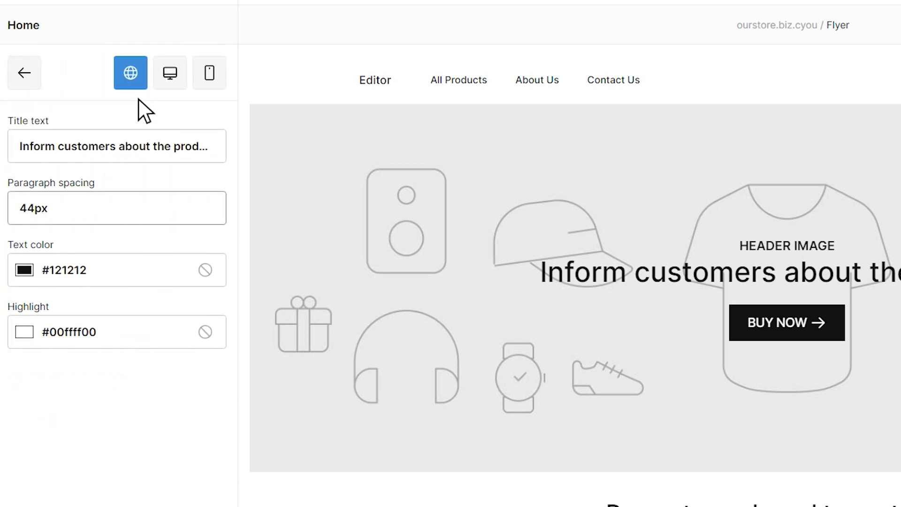
{"action": "left_click", "coordinate": [118, 269]}
{"action": "left_click", "coordinate": [24, 73]}
Step: Examine the home page's Products Section title and visibility choices, along with the remaining home page sections
{"action": "left_click", "coordinate": [138, 340]}
{"action": "left_click", "coordinate": [138, 208]}
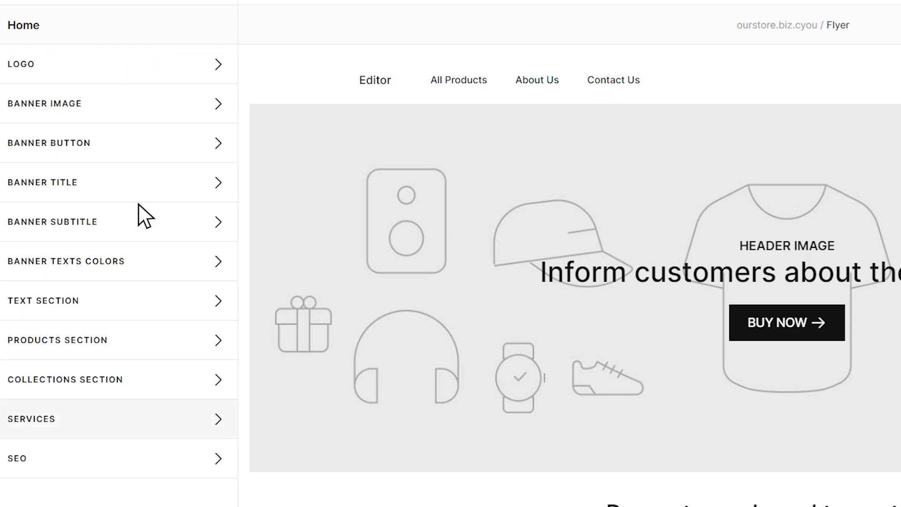
{"action": "left_click", "coordinate": [138, 419]}
{"action": "left_click", "coordinate": [138, 146]}
{"action": "left_click", "coordinate": [138, 222]}
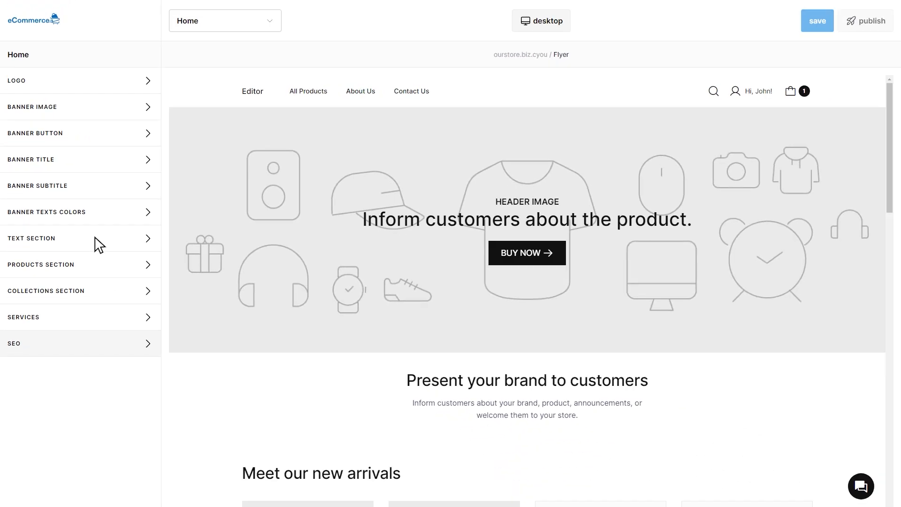
Step: Examine the theme's Settings group, including the add-to-cart visibility choices and the Product section, and preview the store in mobile layout
{"action": "left_click", "coordinate": [270, 22]}
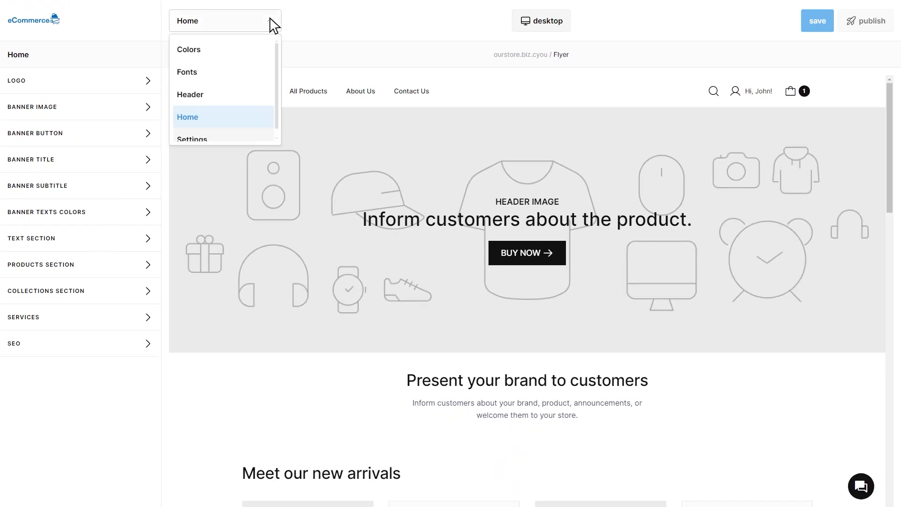
{"action": "left_click", "coordinate": [203, 138]}
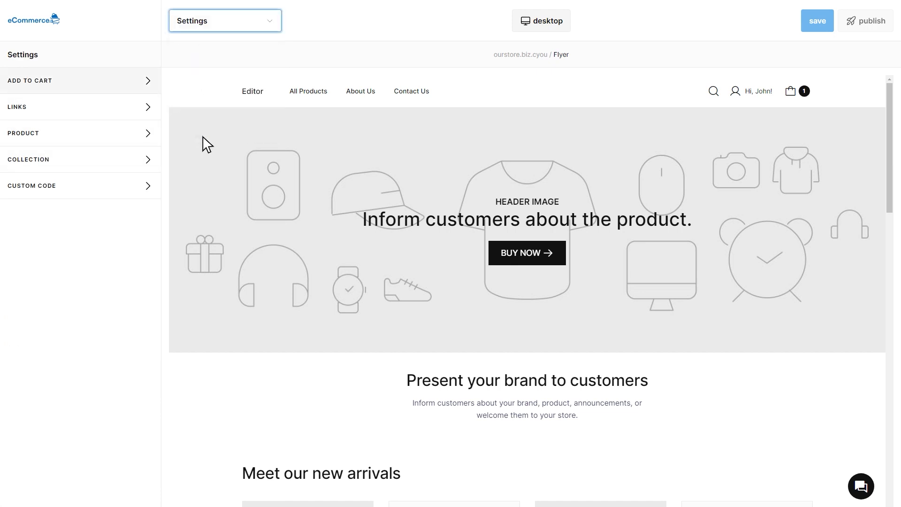
{"action": "left_click", "coordinate": [81, 80]}
{"action": "left_click", "coordinate": [80, 135]}
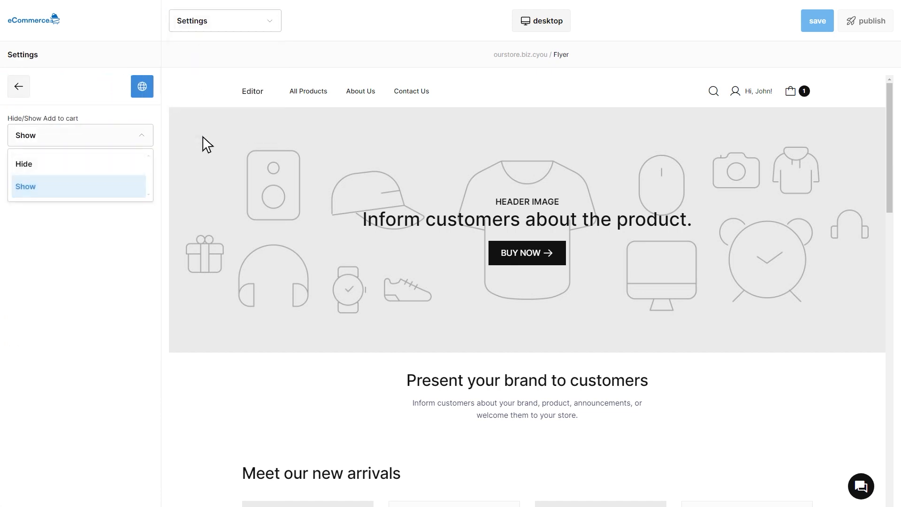
{"action": "left_click", "coordinate": [202, 136]}
{"action": "left_click", "coordinate": [18, 87]}
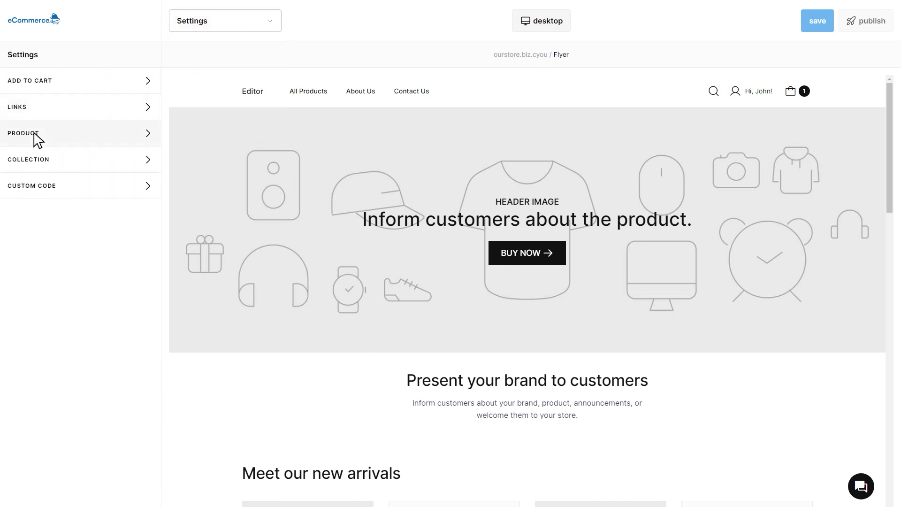
{"action": "left_click", "coordinate": [35, 137]}
{"action": "left_click", "coordinate": [35, 137]}
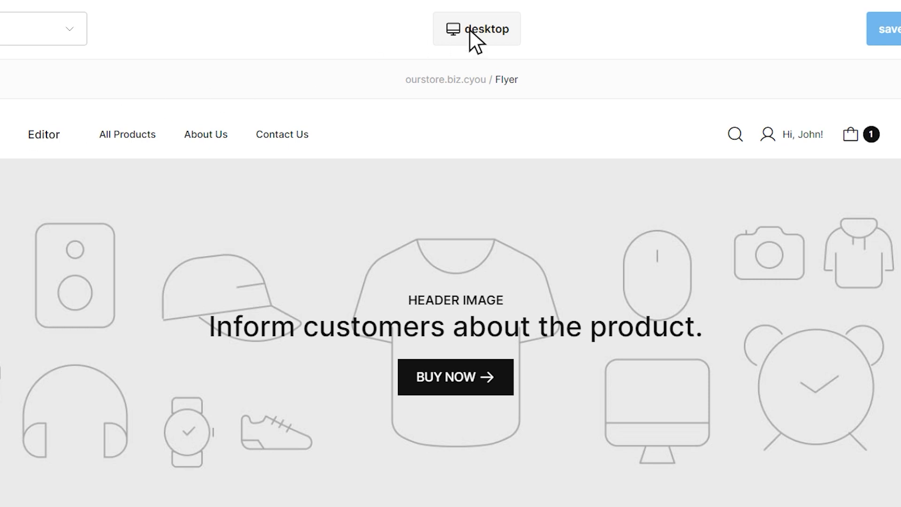
{"action": "left_click", "coordinate": [547, 21]}
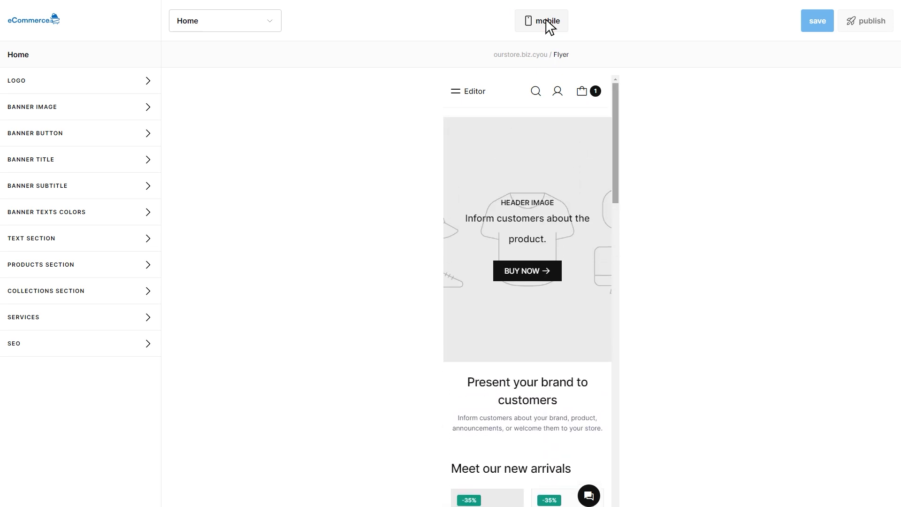
{"action": "left_click", "coordinate": [543, 20]}
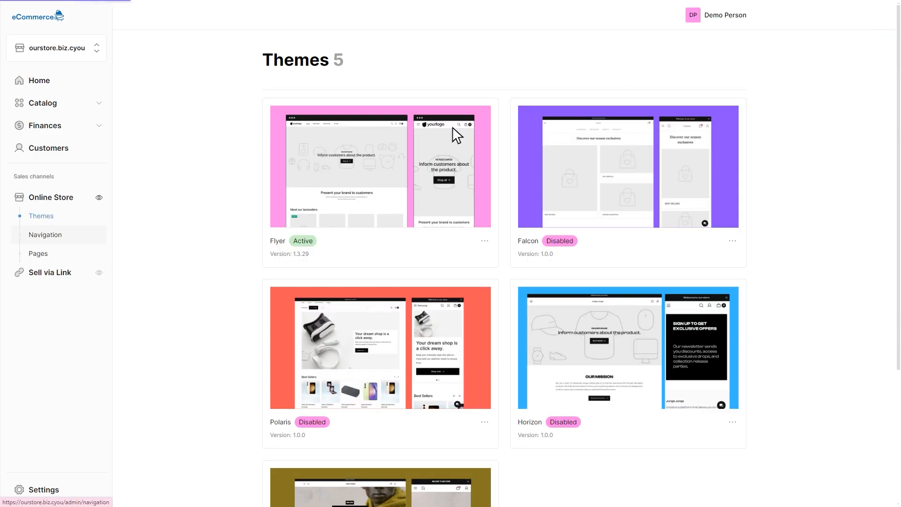
Step: Review the online store's navigation menus and its list of pages
{"action": "left_click", "coordinate": [46, 234]}
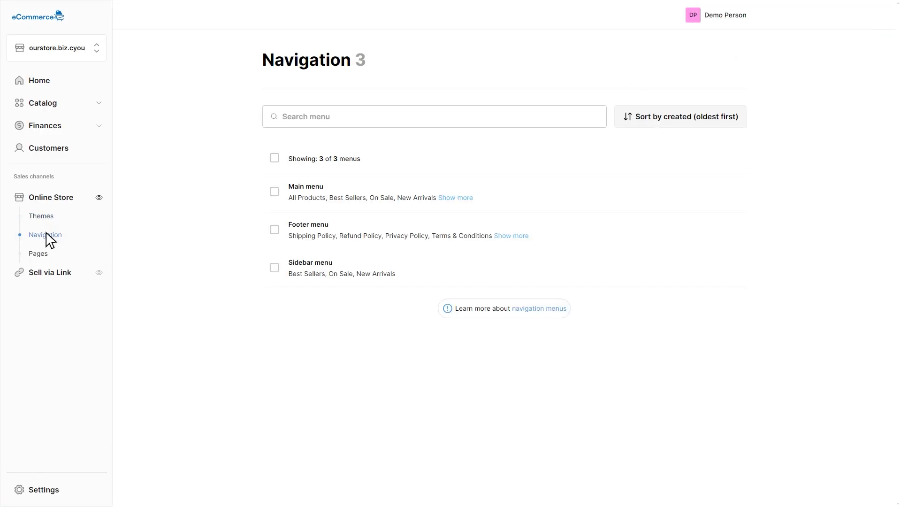
{"action": "left_click", "coordinate": [39, 253]}
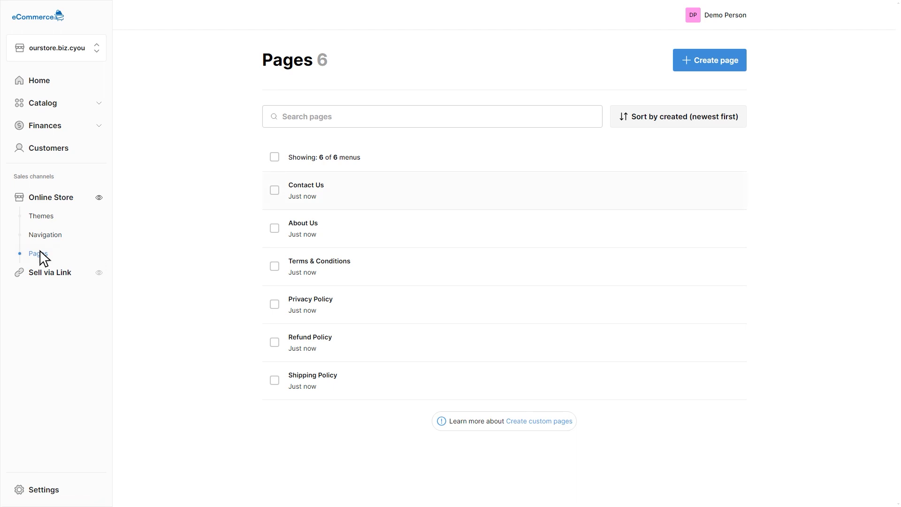
Step: Start a payment link for selling a service, with the title "car wash" and the description "about car service"
{"action": "left_click", "coordinate": [40, 215]}
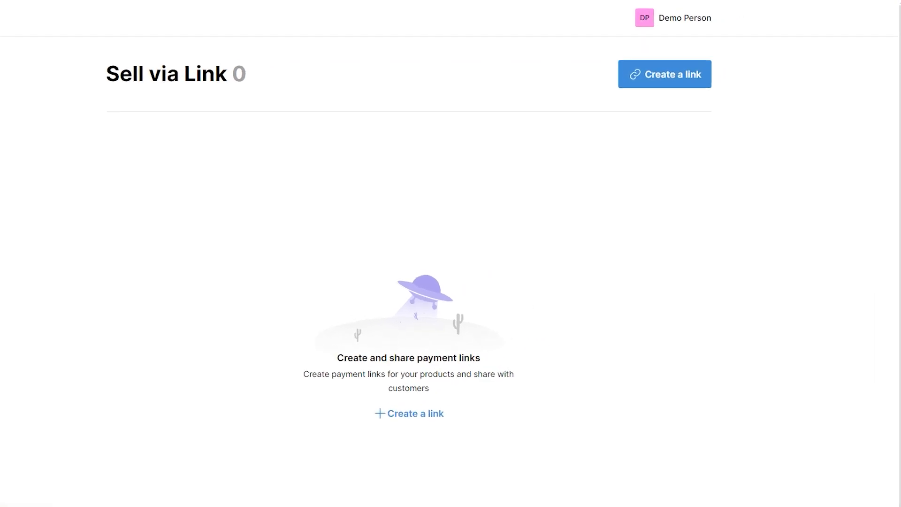
{"action": "left_click", "coordinate": [674, 71]}
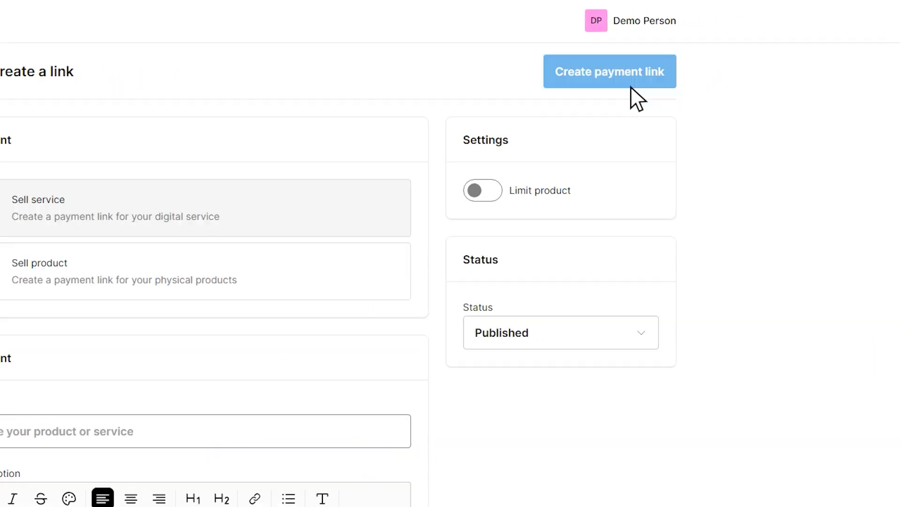
{"action": "left_click", "coordinate": [275, 445]}
{"action": "type", "text": "Car wash"}
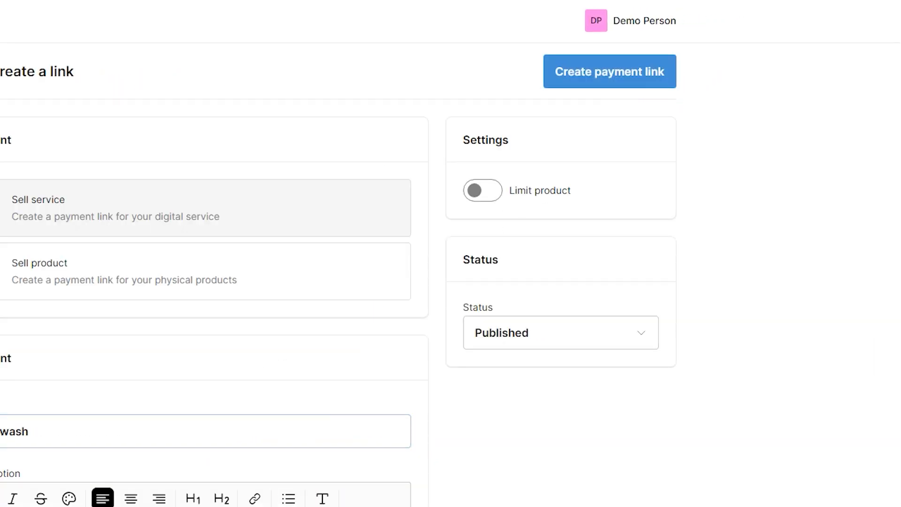
{"action": "left_click", "coordinate": [648, 342]}
{"action": "left_click", "coordinate": [647, 342]}
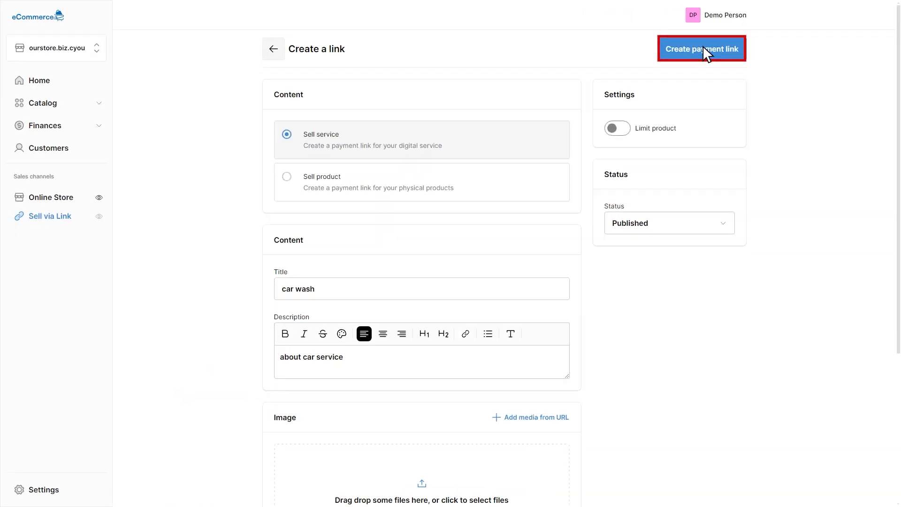
Step: Dismiss the unsaved-changes prompt and open the store's General settings
{"action": "left_click", "coordinate": [21, 489]}
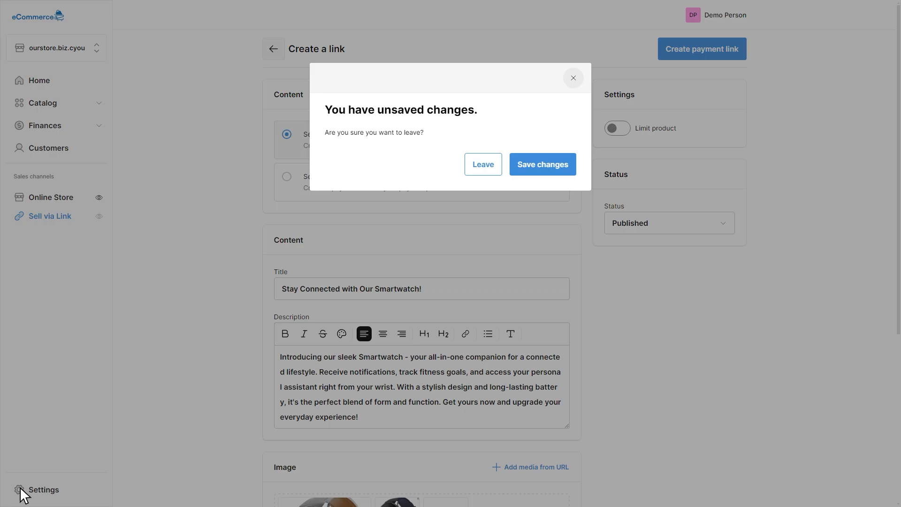
{"action": "left_click", "coordinate": [573, 77]}
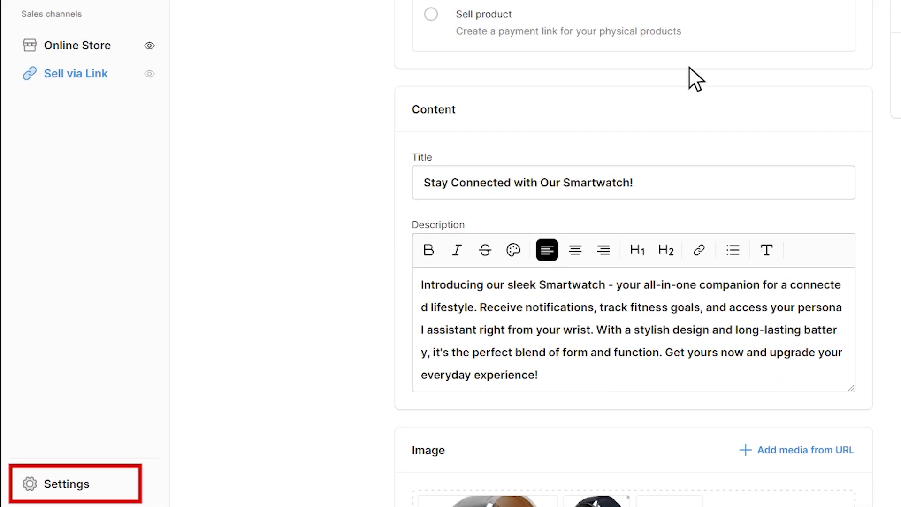
{"action": "left_click", "coordinate": [47, 484]}
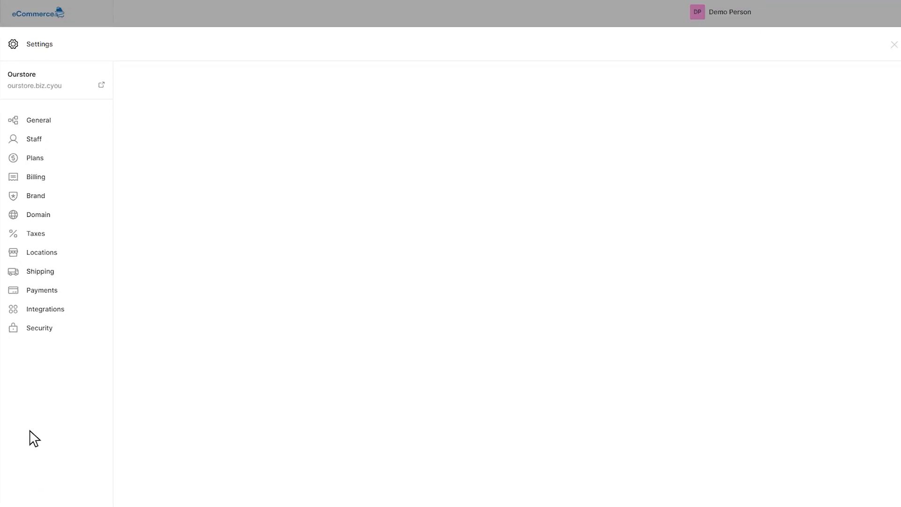
{"action": "left_click", "coordinate": [31, 124]}
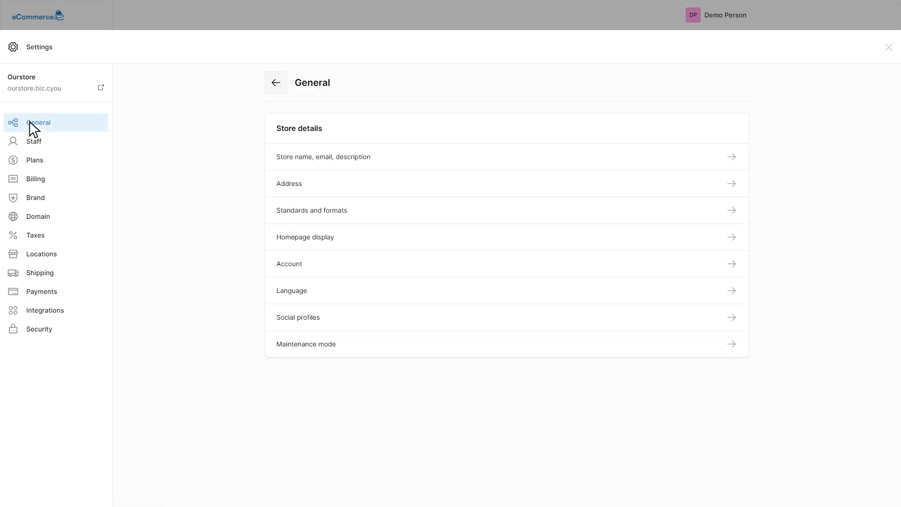
Step: Enter the store description "this amazing online store creating for you" in the store's name, email and description settings
{"action": "left_click", "coordinate": [414, 162]}
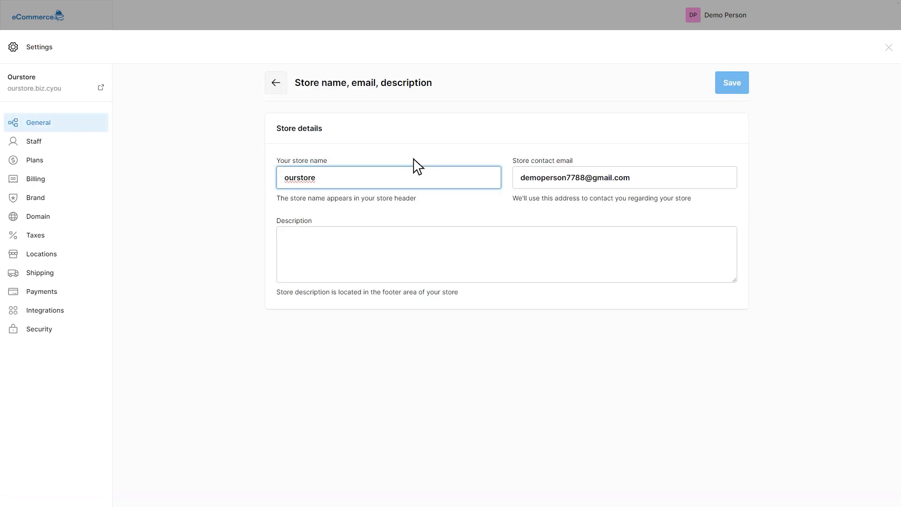
{"action": "key", "text": "Tab"}
{"action": "key", "text": "Tab"}
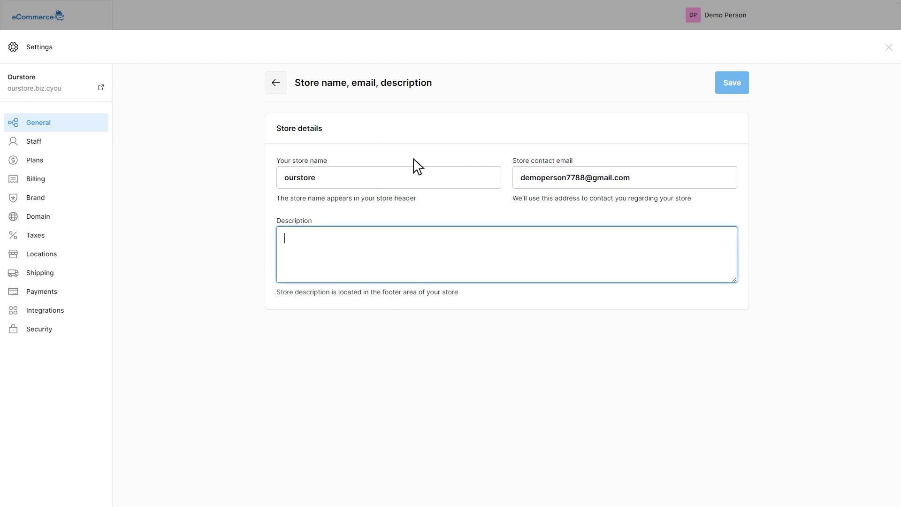
{"action": "type", "text": "this amazing online store creating for you"}
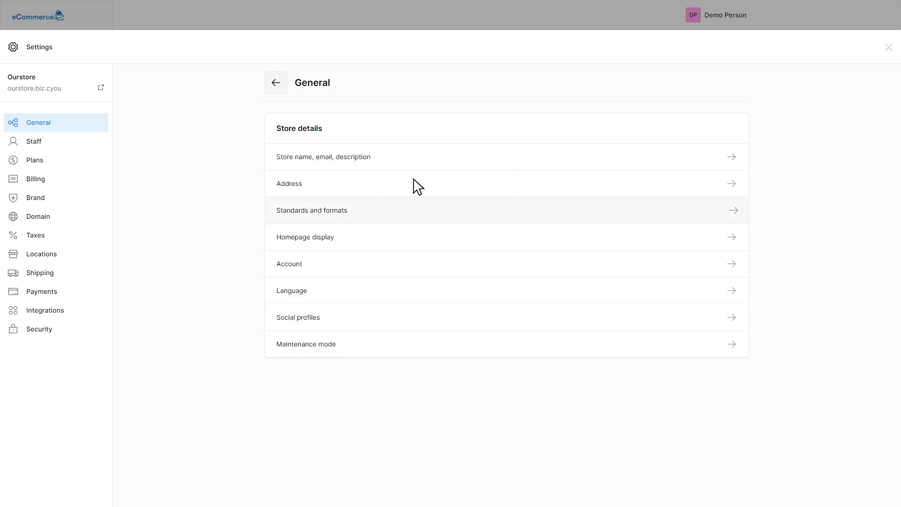
Step: Fill in the store address with the legal company name "online", the country United States and the remaining address details
{"action": "left_click", "coordinate": [417, 187]}
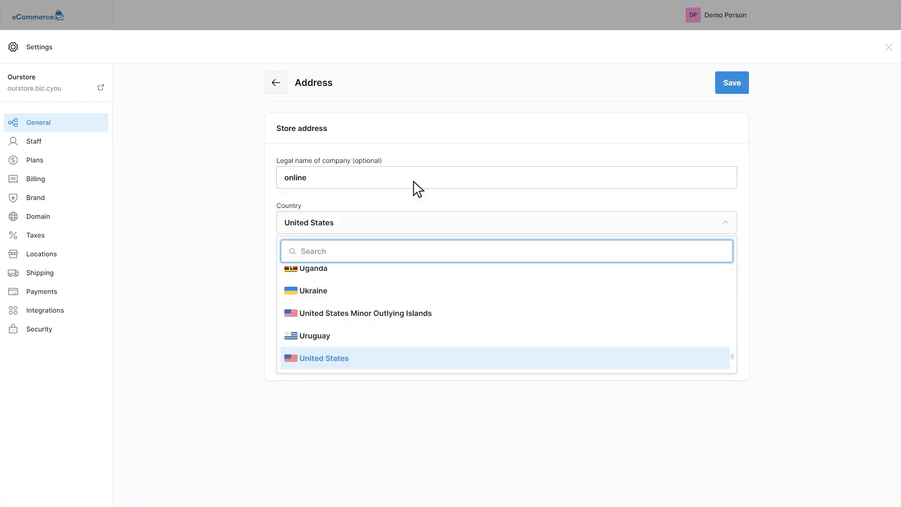
{"action": "type", "text": "13256"}
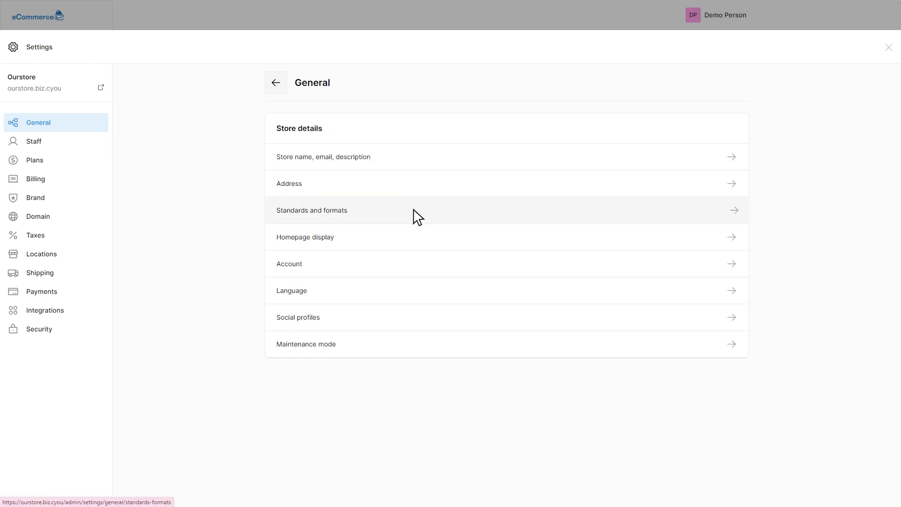
Step: Review the timezone, currency and weight unit choices in the store's Standards and formats settings
{"action": "left_click", "coordinate": [417, 215]}
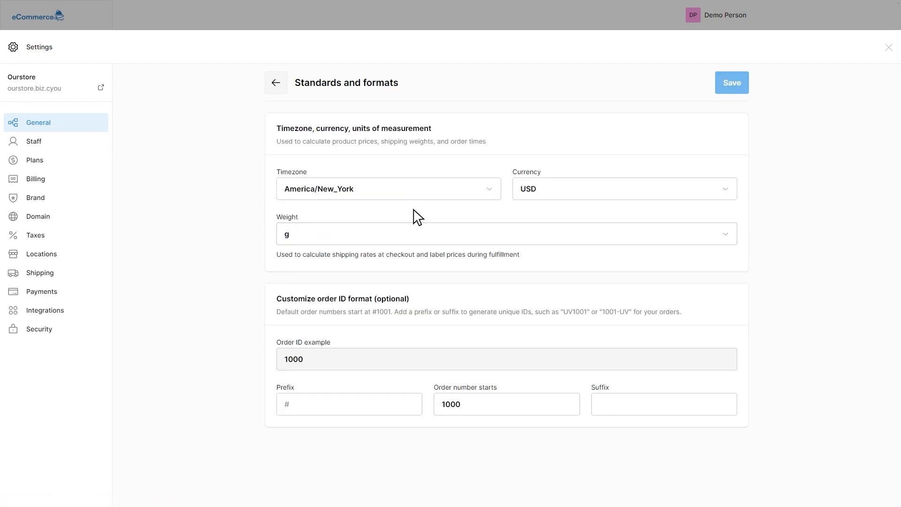
{"action": "left_click", "coordinate": [413, 192]}
{"action": "left_click", "coordinate": [413, 193]}
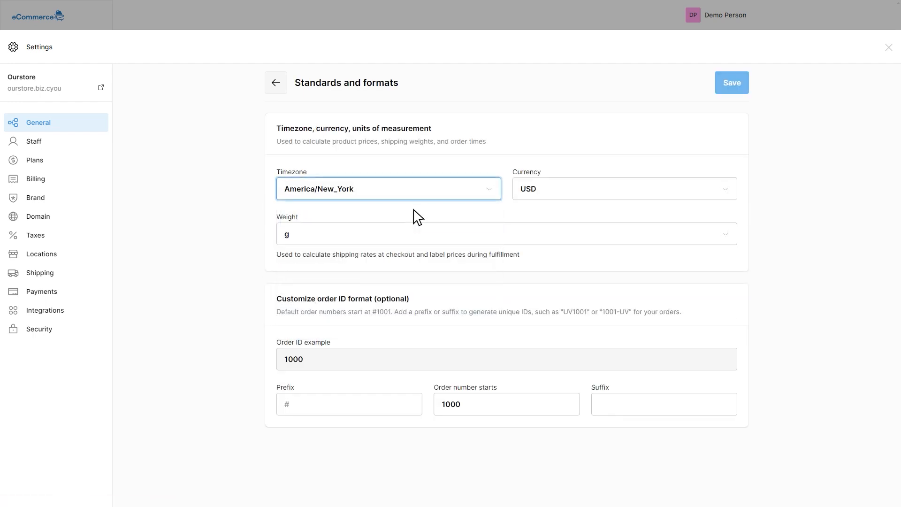
{"action": "key", "text": "Tab"}
{"action": "key", "text": "Return"}
{"action": "key", "text": "Escape"}
{"action": "key", "text": "Tab"}
{"action": "key", "text": "Return"}
{"action": "key", "text": "Escape"}
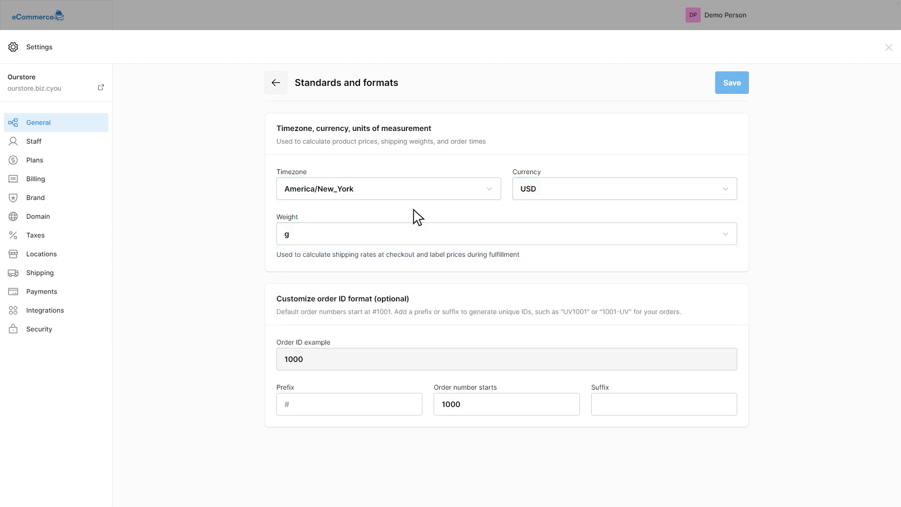
{"action": "key", "text": "Tab"}
{"action": "key", "text": "alt+Left"}
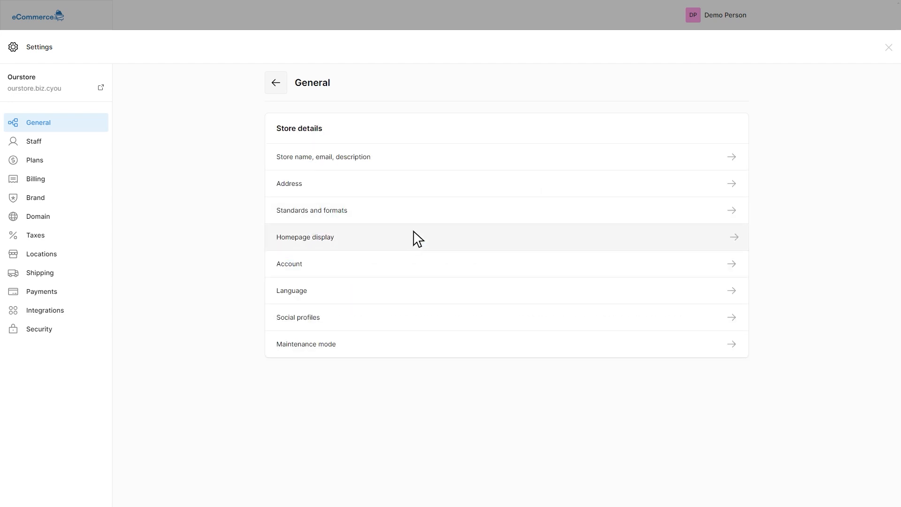
Step: Review the homepage display choices and the account contact information in the General settings
{"action": "left_click", "coordinate": [413, 236]}
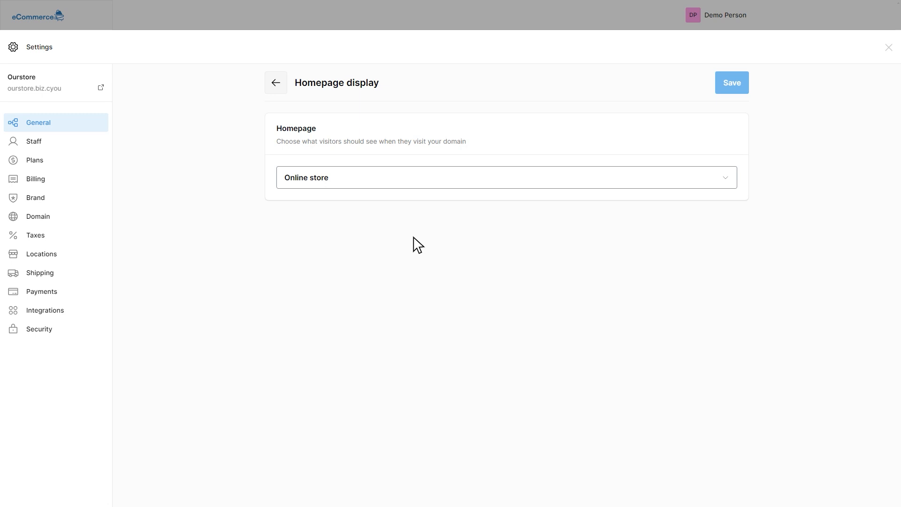
{"action": "key", "text": "Return"}
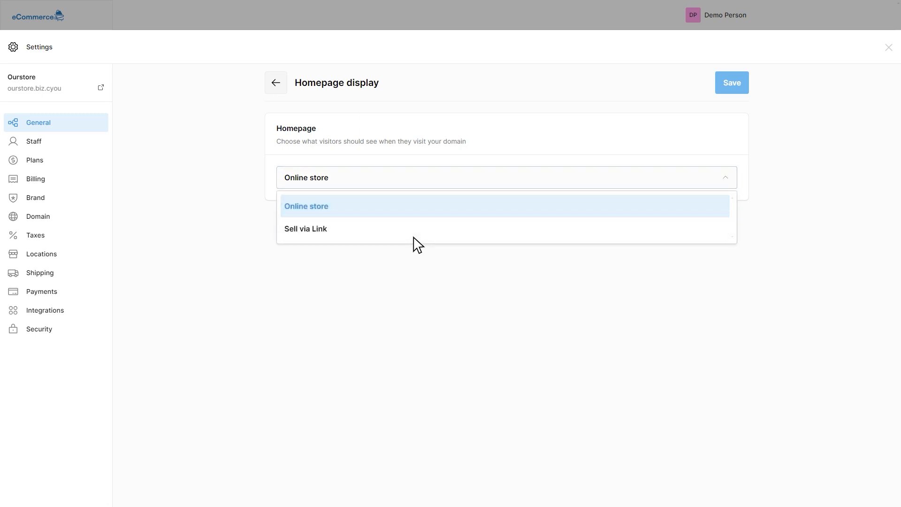
{"action": "key", "text": "Escape"}
{"action": "key", "text": "alt+Left"}
{"action": "left_click", "coordinate": [416, 265]}
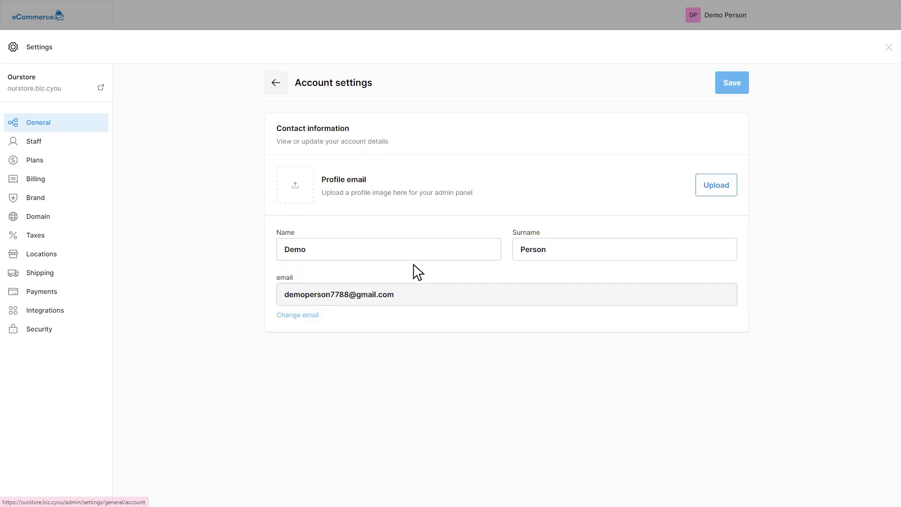
{"action": "key", "text": "Tab"}
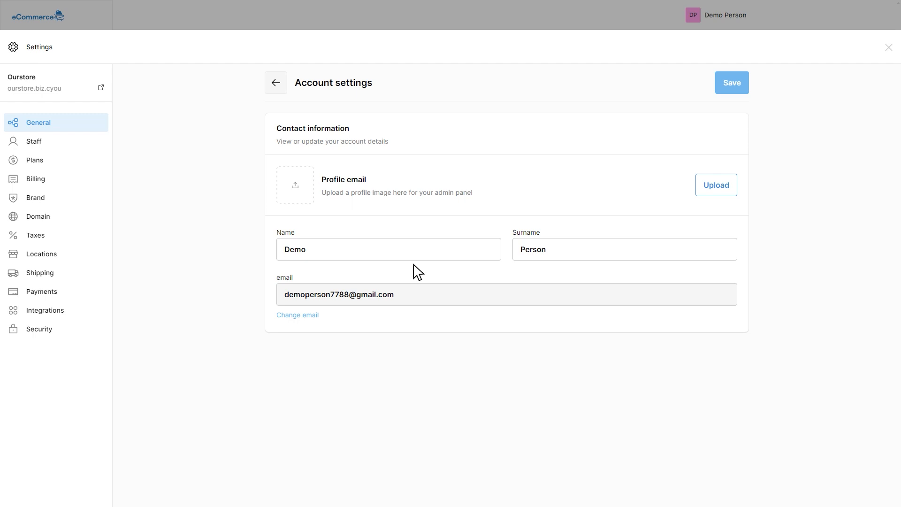
{"action": "key", "text": "alt+Left"}
Step: Review the admin language setting and the social profile links in the General settings
{"action": "left_click", "coordinate": [417, 299]}
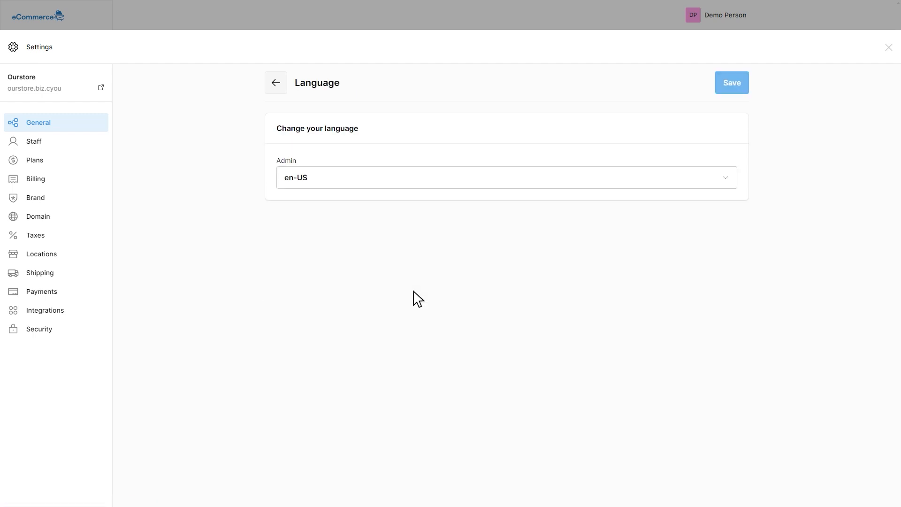
{"action": "key", "text": "Tab"}
{"action": "key", "text": "space"}
{"action": "key", "text": "alt+Left"}
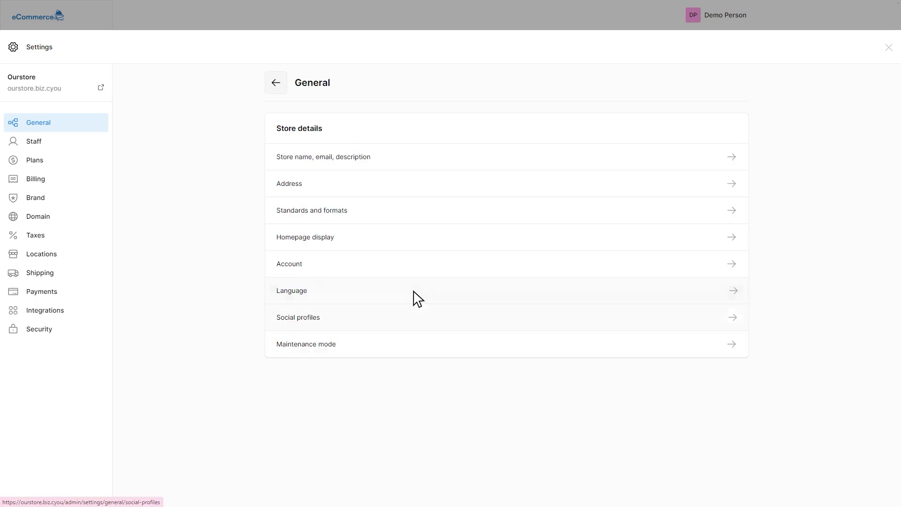
{"action": "left_click", "coordinate": [413, 314]}
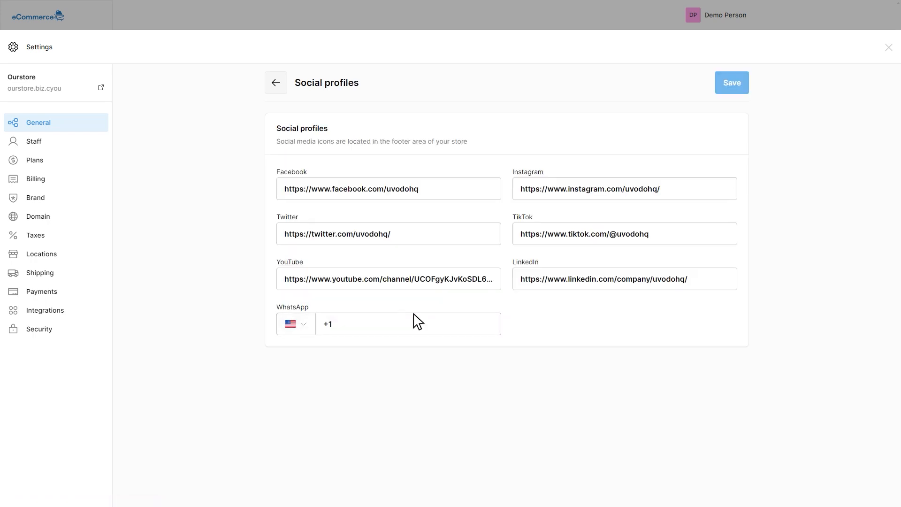
{"action": "key", "text": "alt+Left"}
Step: Close the store for maintenance with a maintenance mode password, save, and enter the store password on the storefront's maintenance page
{"action": "left_click", "coordinate": [417, 352]}
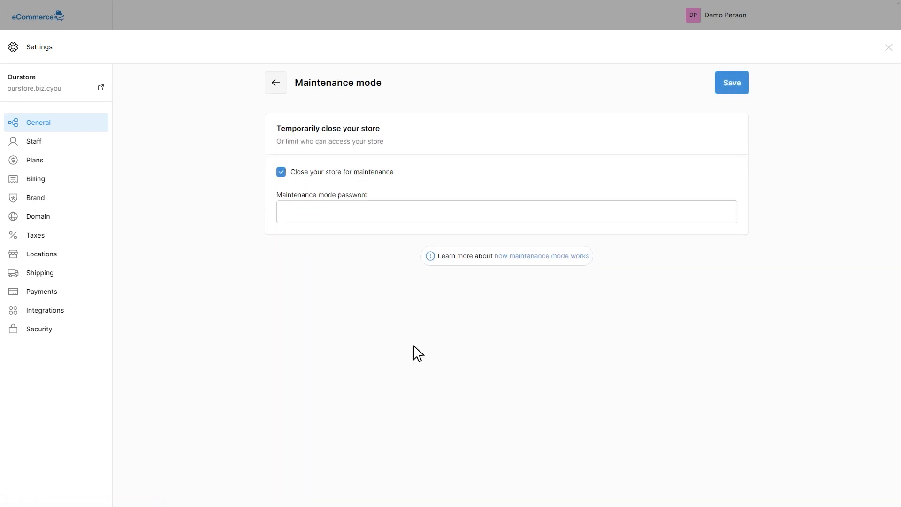
{"action": "type", "text": "1234"}
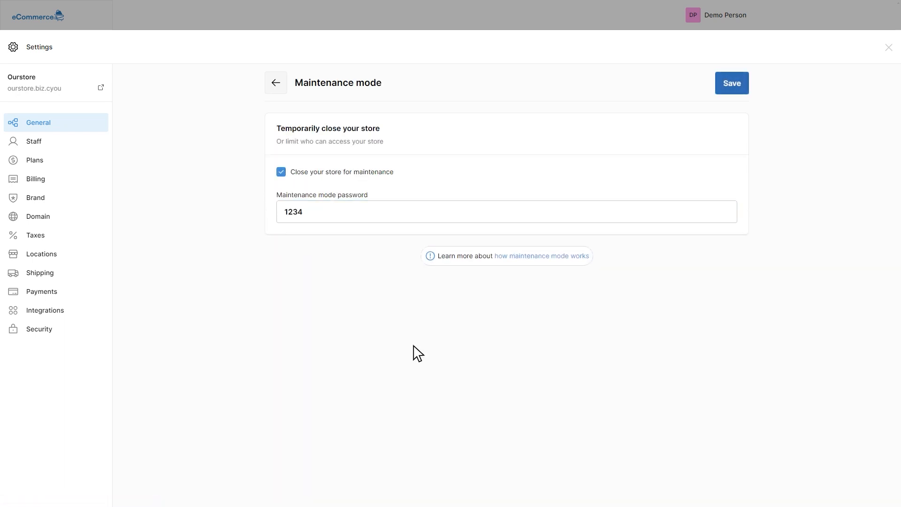
{"action": "key", "text": "Return"}
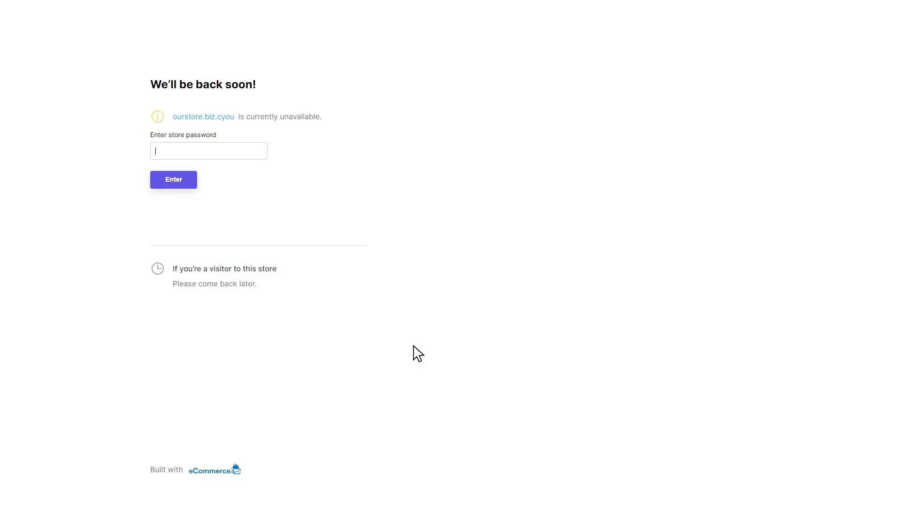
{"action": "type", "text": "1234"}
{"action": "key", "text": "Return"}
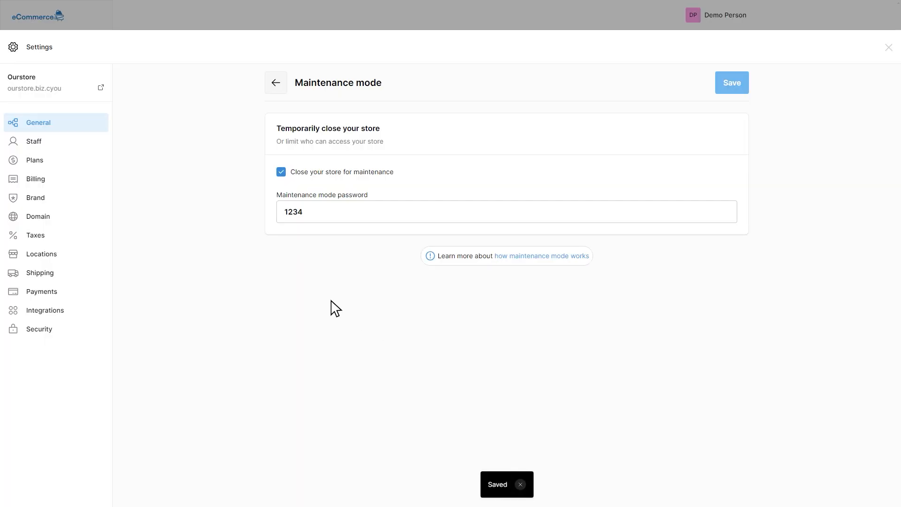
Step: Review the staff member permissions form, compare the yearly subscription plans and check the billing settings
{"action": "left_click", "coordinate": [35, 142]}
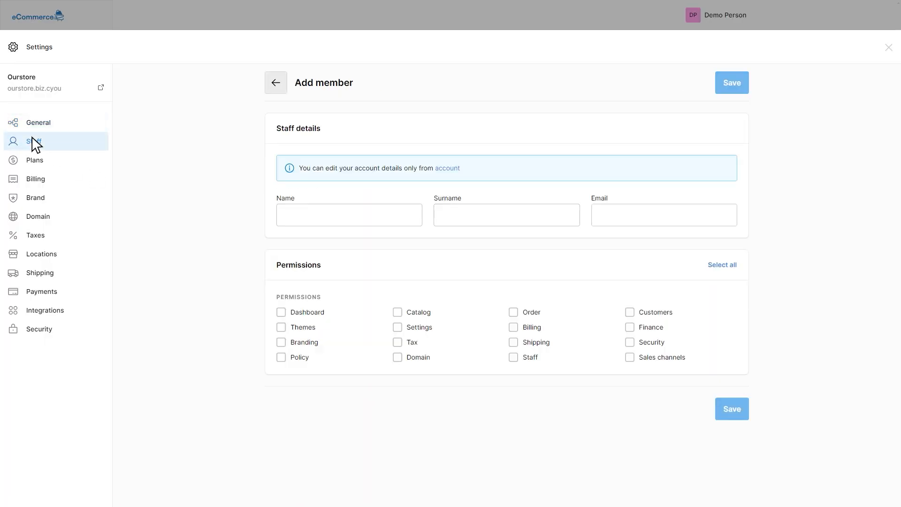
{"action": "left_click", "coordinate": [33, 159]}
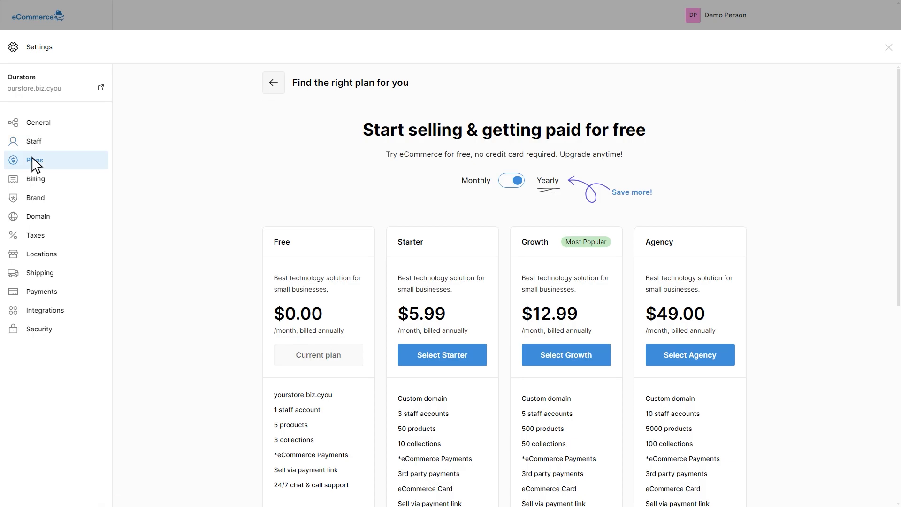
{"action": "scroll", "coordinate": [32, 156], "scroll_direction": "down", "scroll_amount": 5}
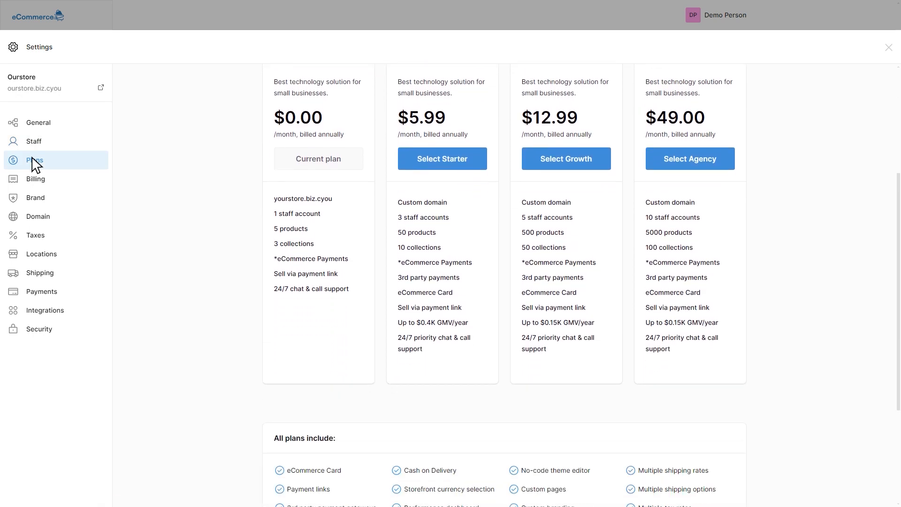
{"action": "scroll", "coordinate": [32, 157], "scroll_direction": "up", "scroll_amount": 5}
{"action": "scroll", "coordinate": [32, 157], "scroll_direction": "down", "scroll_amount": 4}
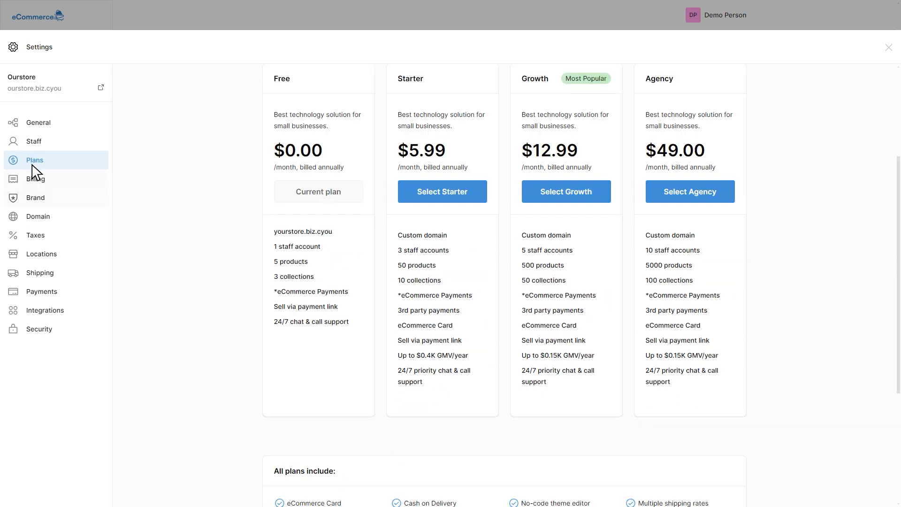
{"action": "left_click", "coordinate": [34, 179]}
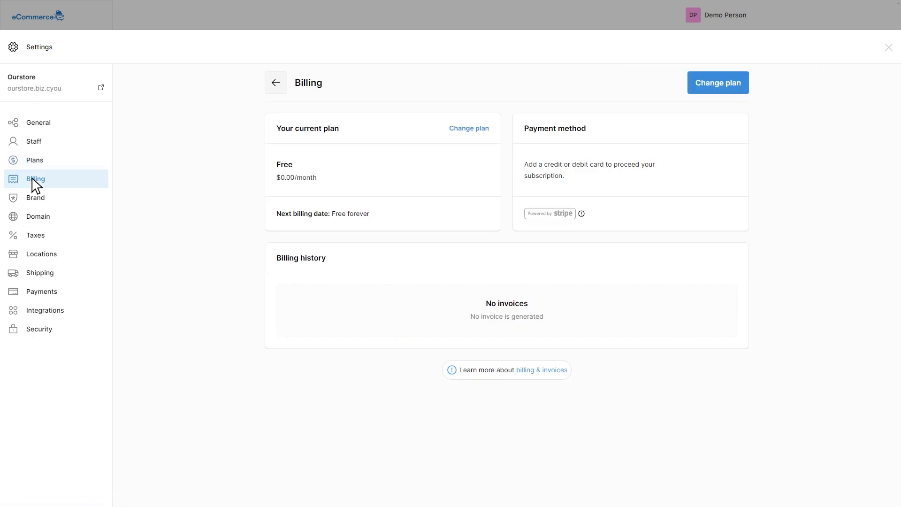
Step: Upload a store logo, a favicon and the "social media preview" cover image in the Brand settings
{"action": "left_click", "coordinate": [31, 194]}
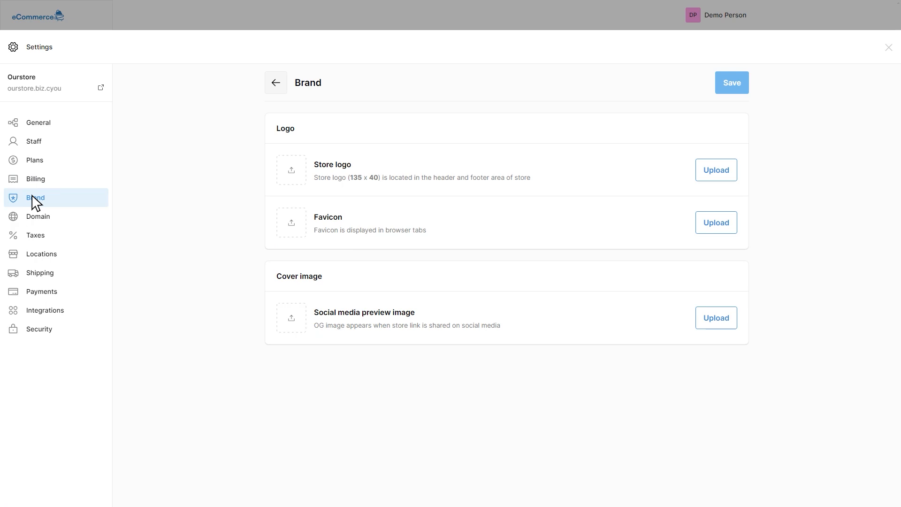
{"action": "left_click", "coordinate": [717, 171]}
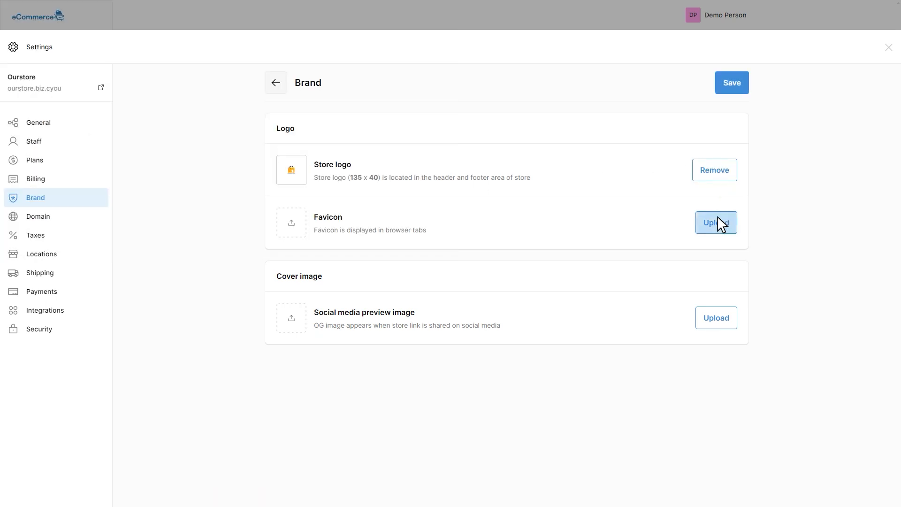
{"action": "left_click", "coordinate": [717, 218]}
{"action": "left_click", "coordinate": [718, 318]}
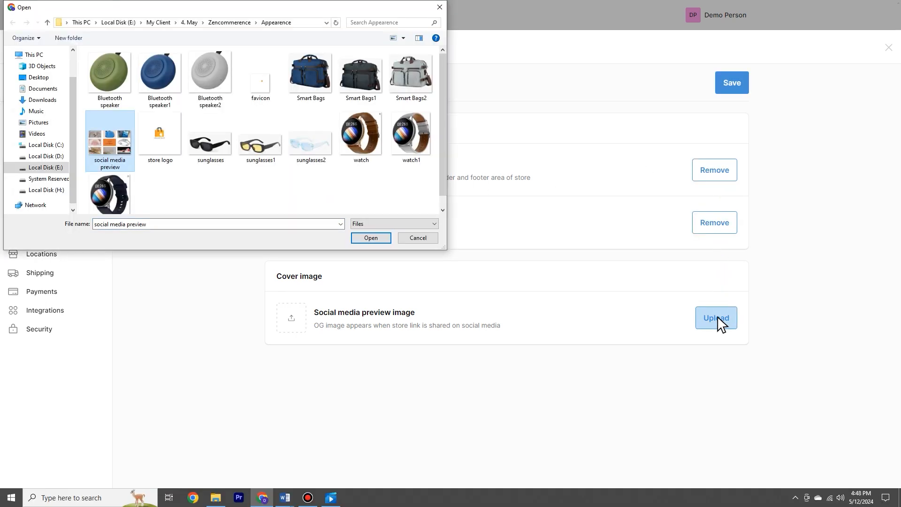
{"action": "key", "text": "Return"}
Step: Review the store's domain, taxes, locations, shipping, payments, integrations and security settings
{"action": "left_click", "coordinate": [31, 217]}
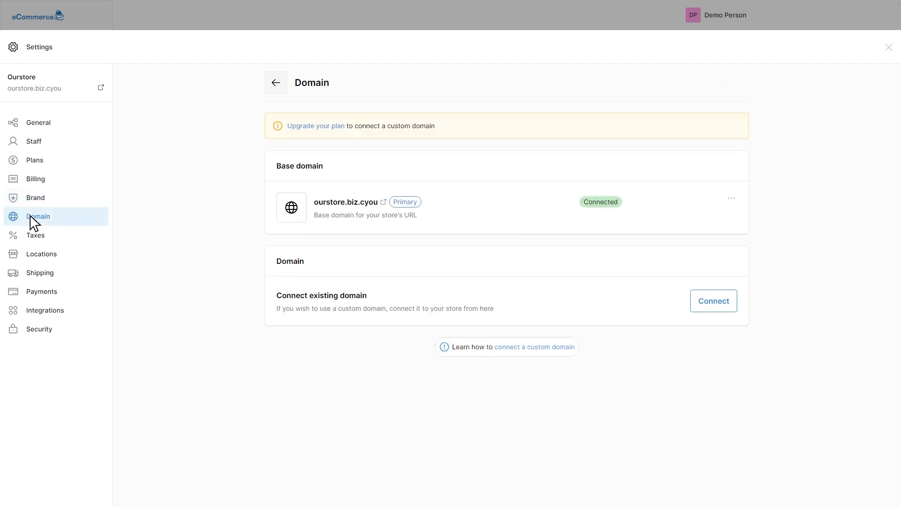
{"action": "left_click", "coordinate": [33, 237]}
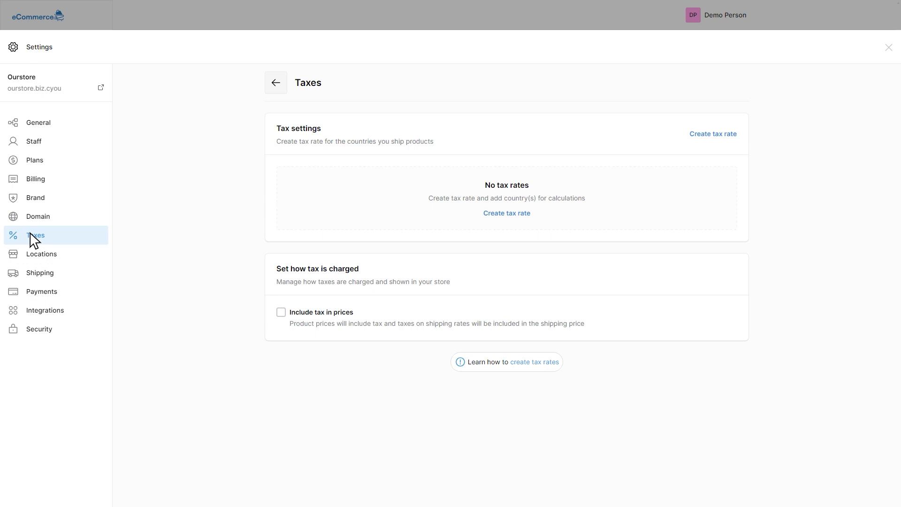
{"action": "left_click", "coordinate": [34, 258]}
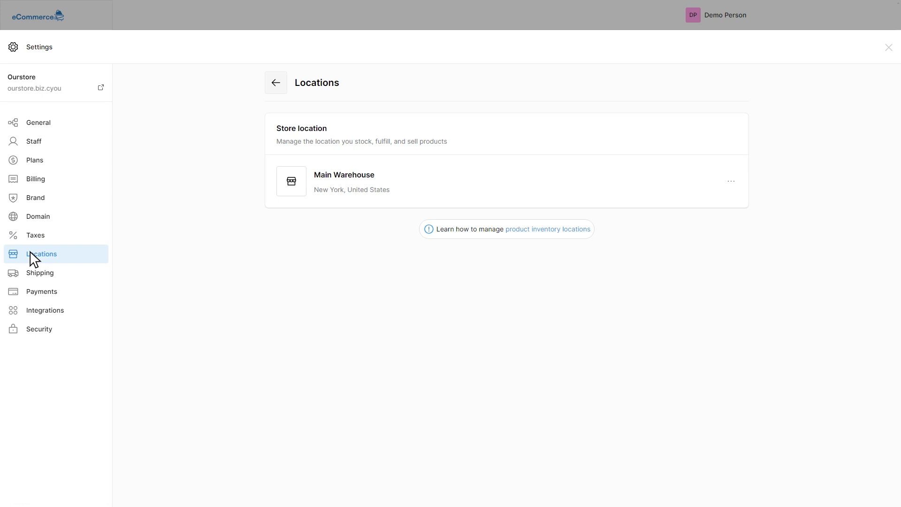
{"action": "left_click", "coordinate": [29, 269]}
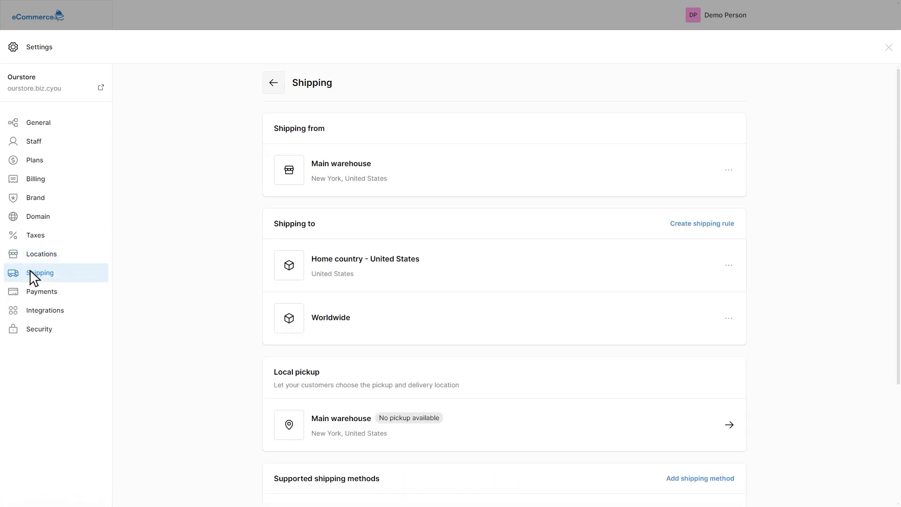
{"action": "left_click", "coordinate": [30, 289]}
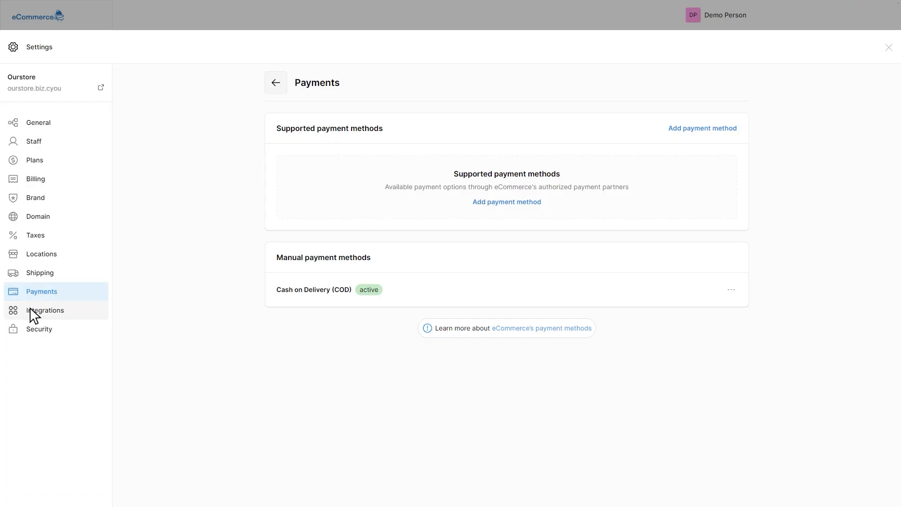
{"action": "left_click", "coordinate": [30, 311]}
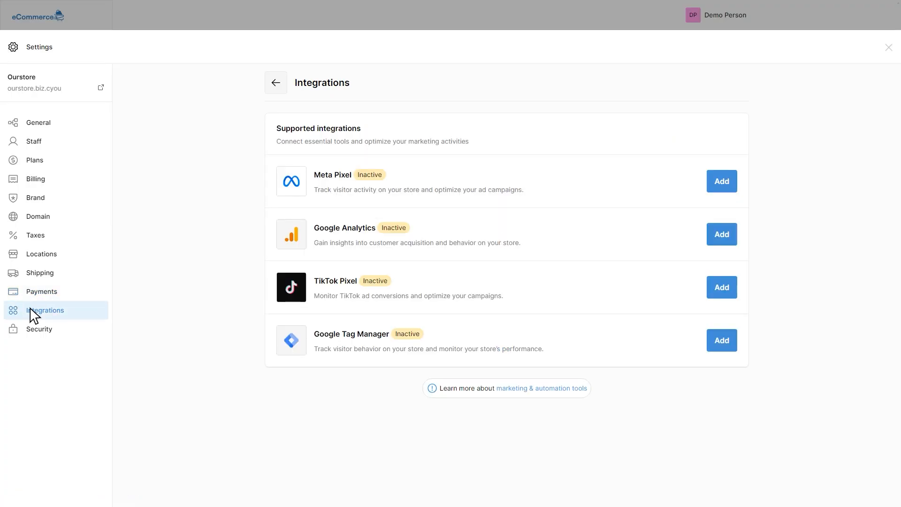
{"action": "left_click", "coordinate": [29, 329]}
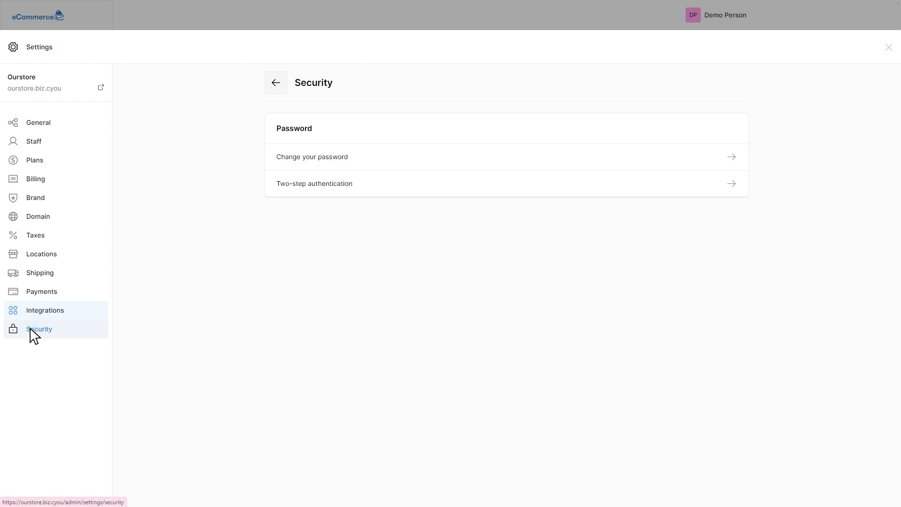